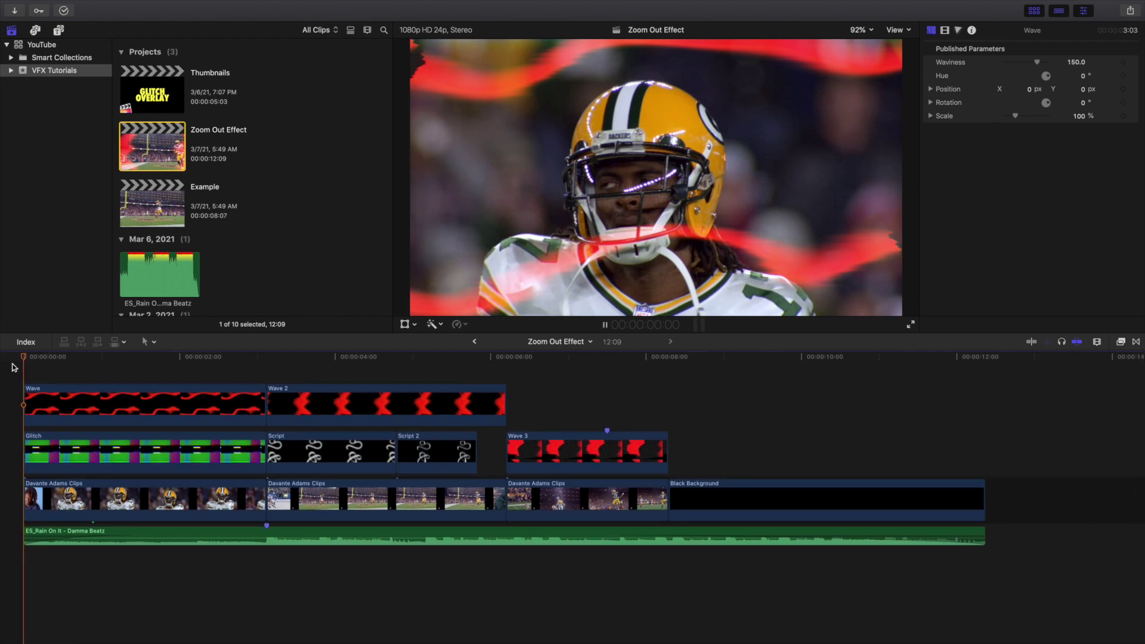
Play the current project twice from the start to preview the overlays.
key(space)
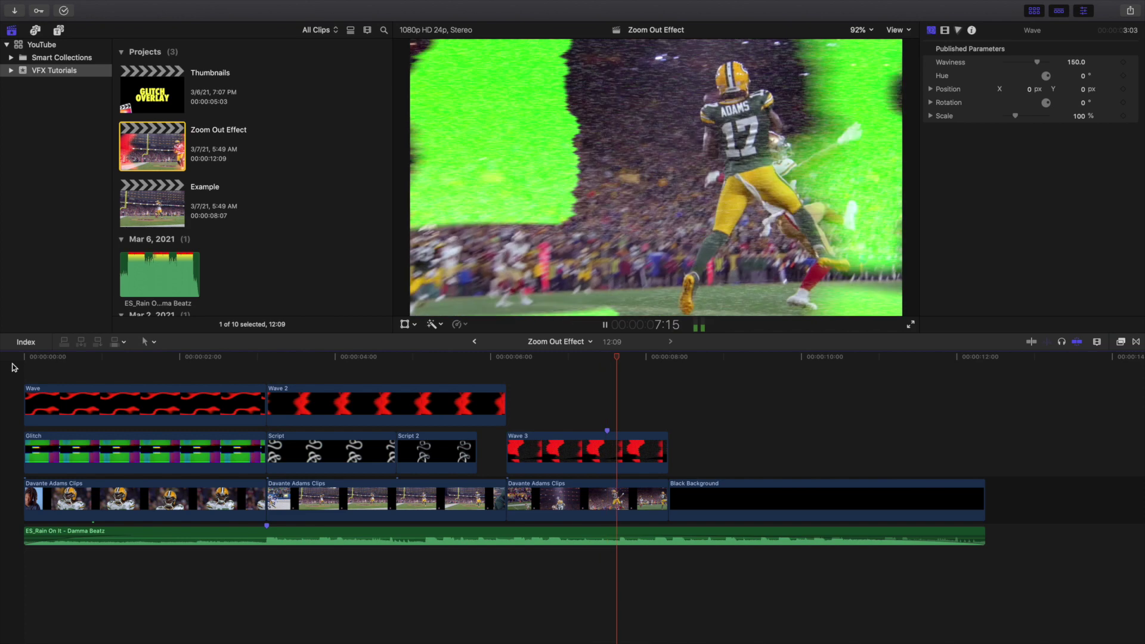
key(space)
key(Home)
key(space)
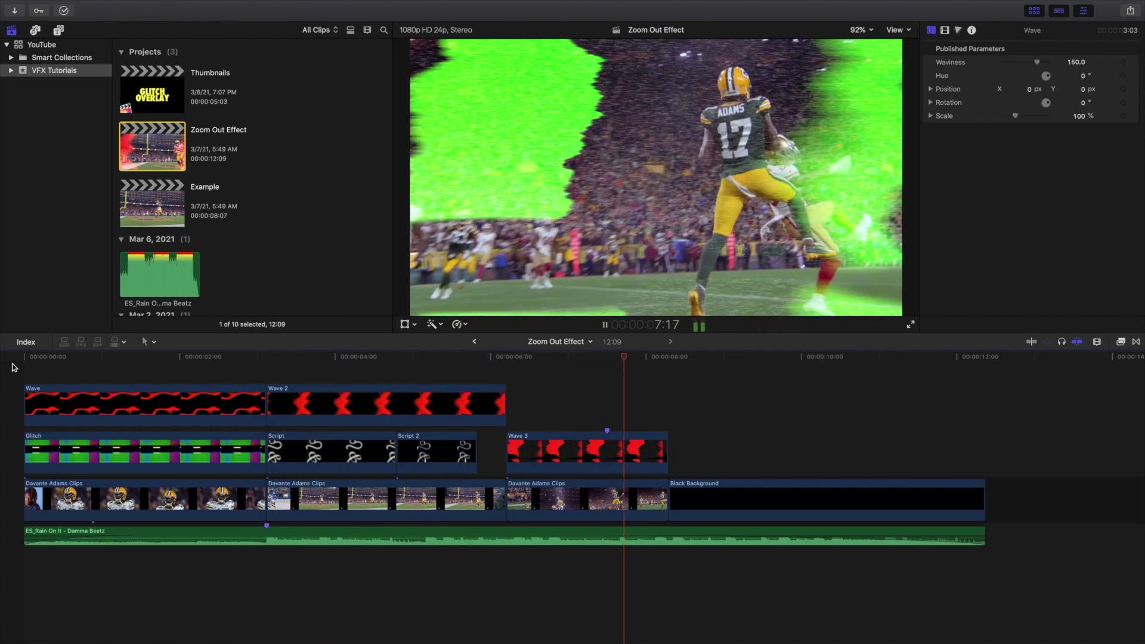
key(space)
key(Home)
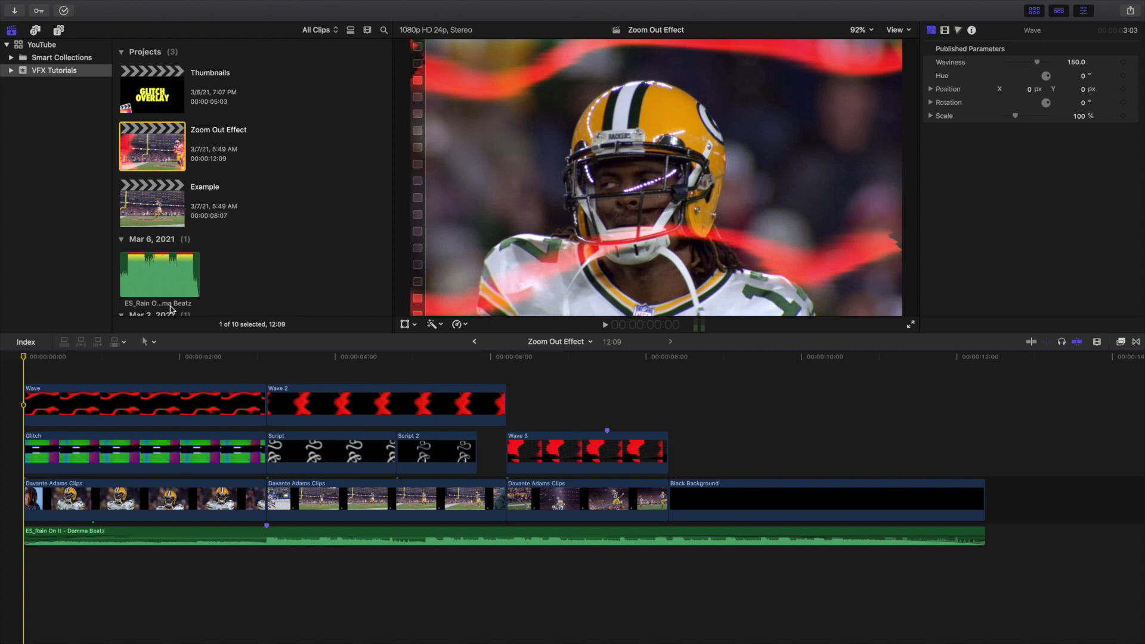
Browse Generators to the RN Overlays set, then return to the Libraries project list.
click(58, 30)
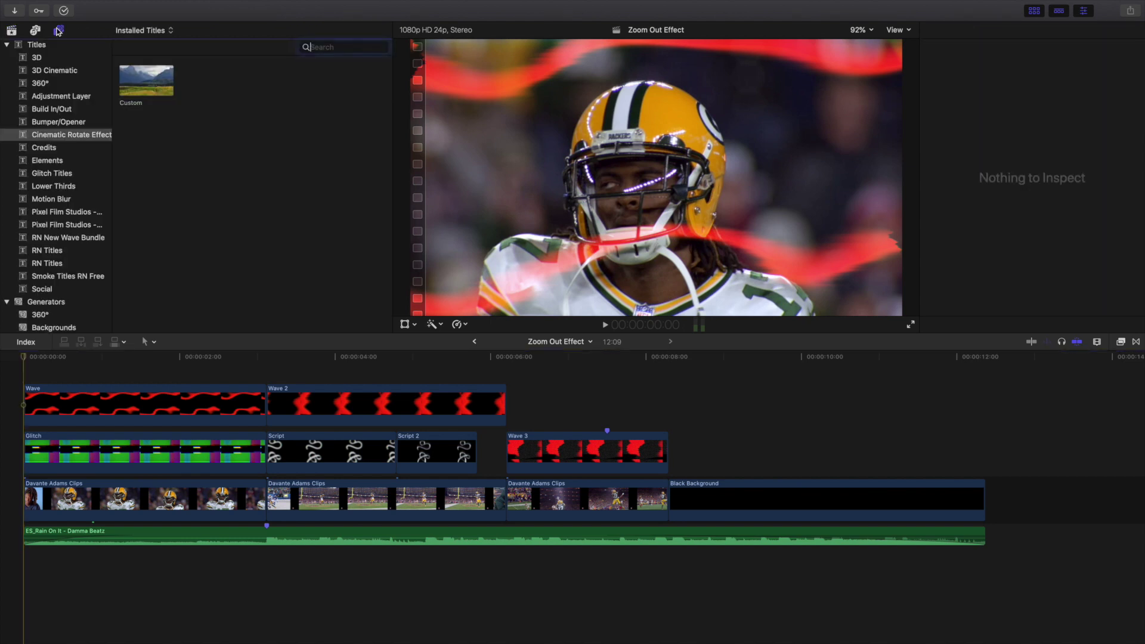
scroll(41, 251, down, 3)
click(46, 251)
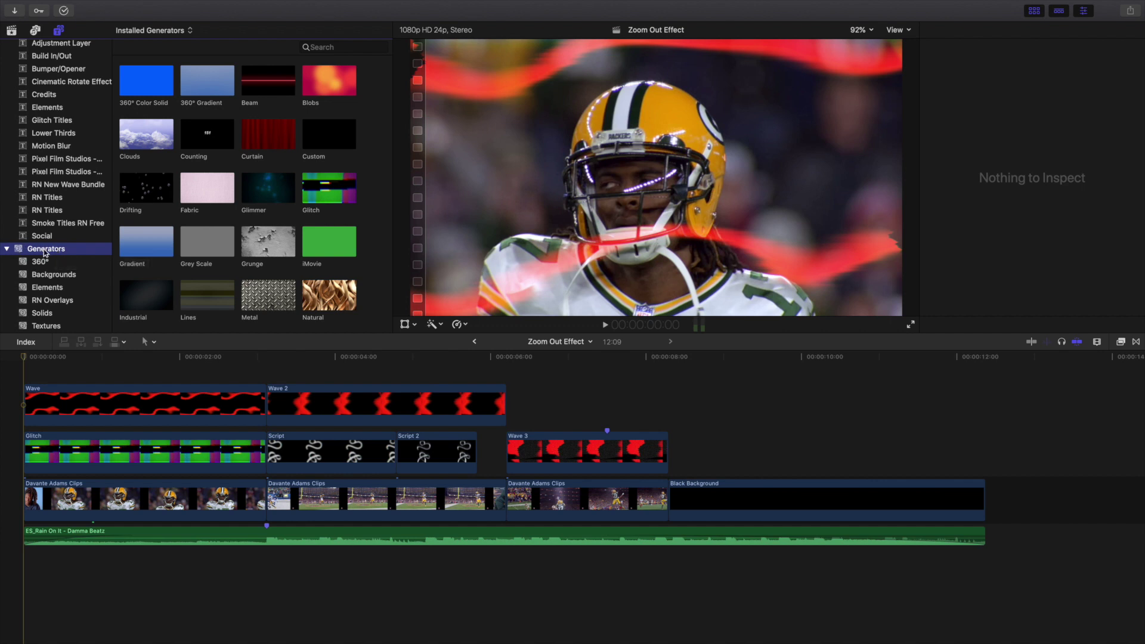
click(43, 302)
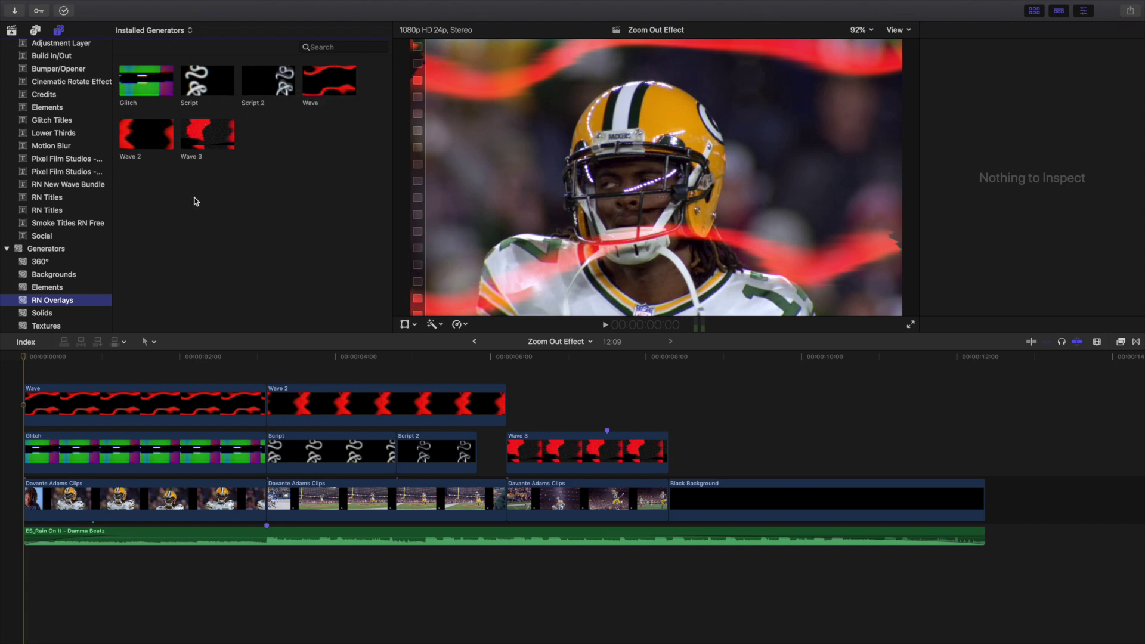
click(13, 31)
Open the Example project and place the Glitch overlay above the first clip, lengthened to 3:03.
double_click(143, 204)
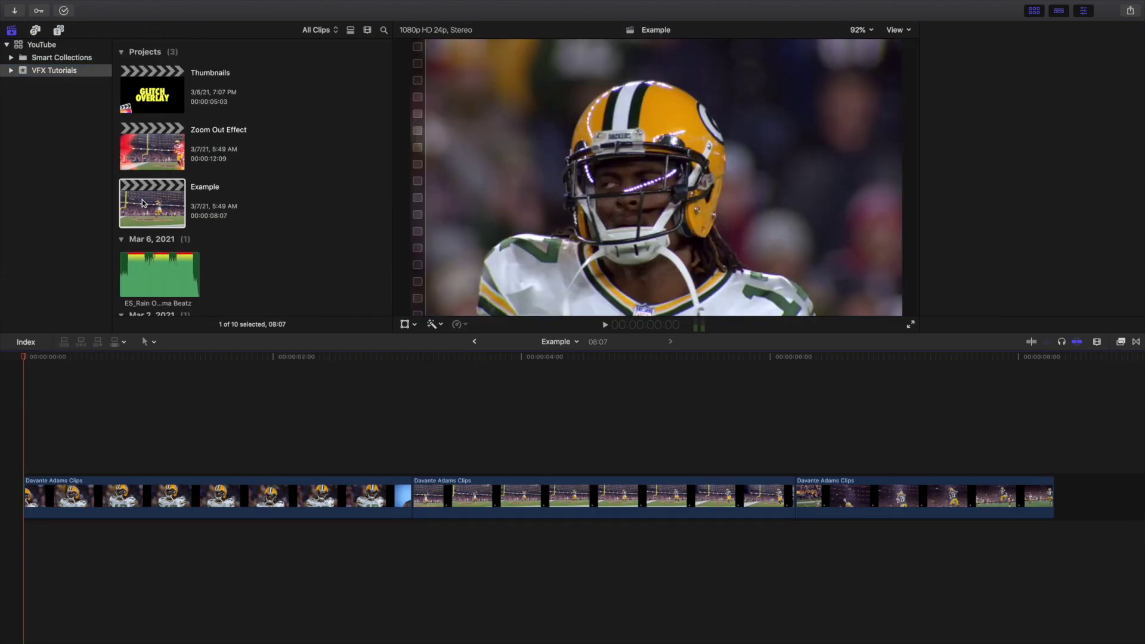
click(6, 389)
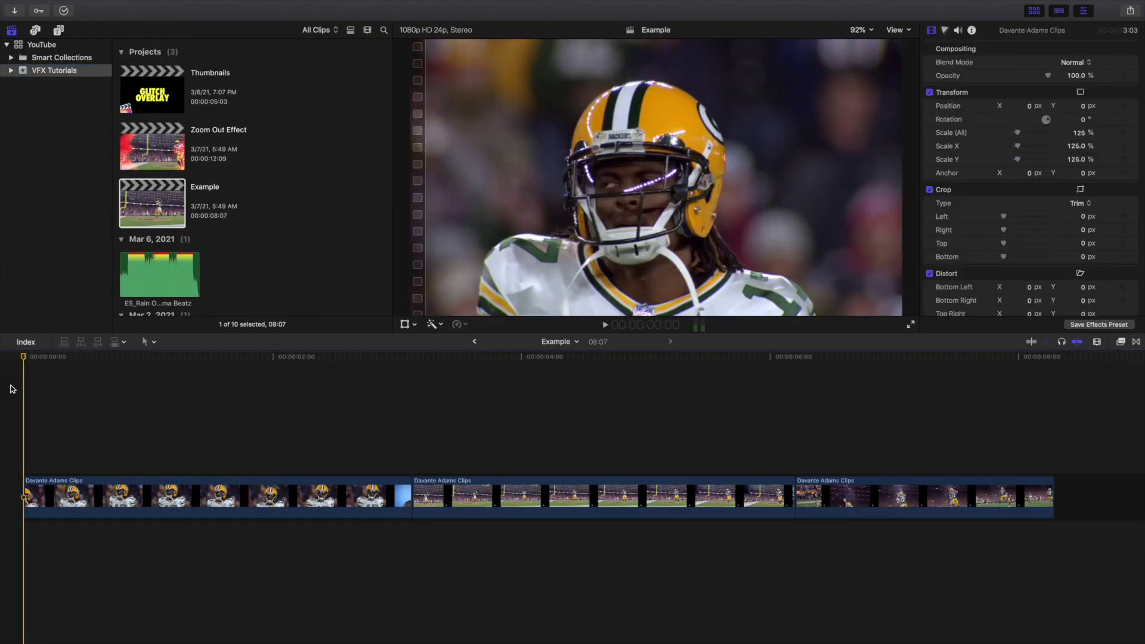
click(60, 31)
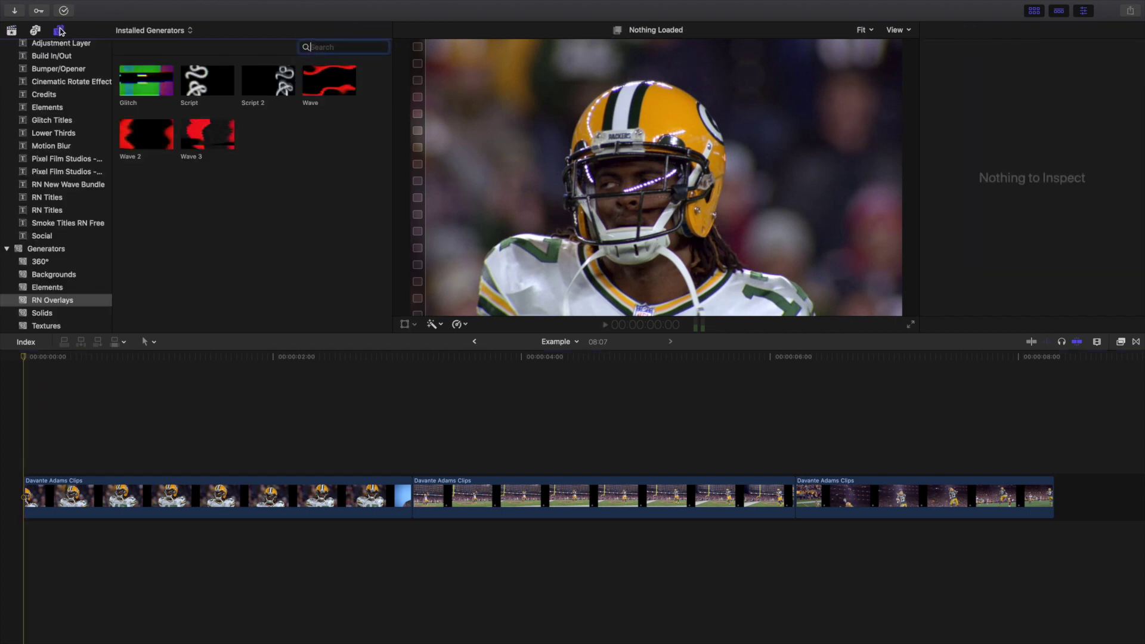
click(36, 303)
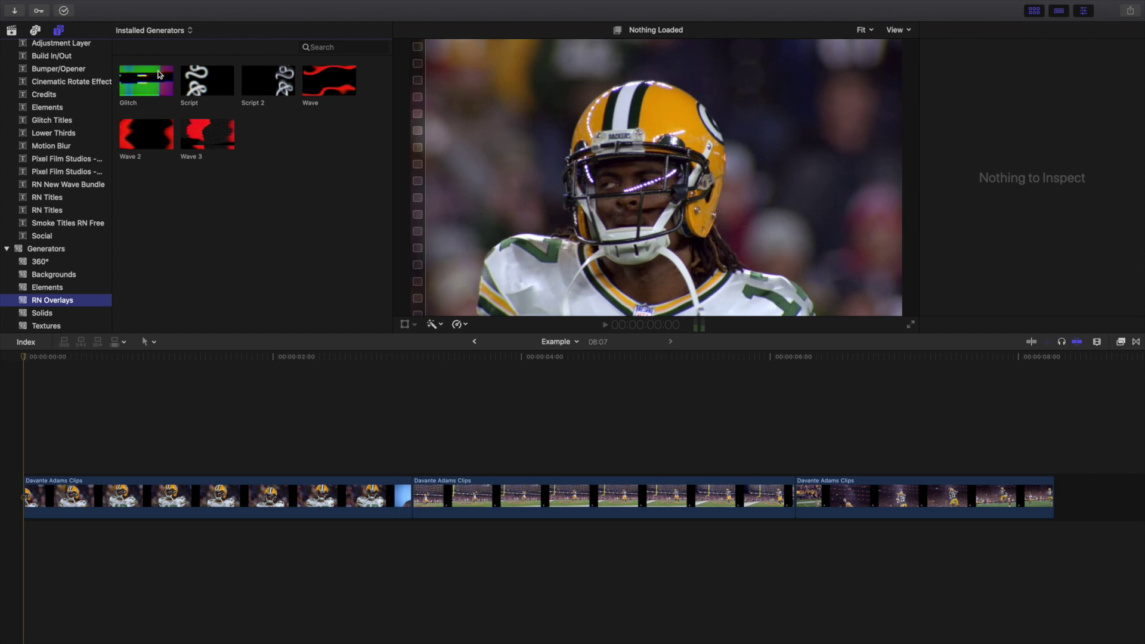
drag(147, 82, 25, 423)
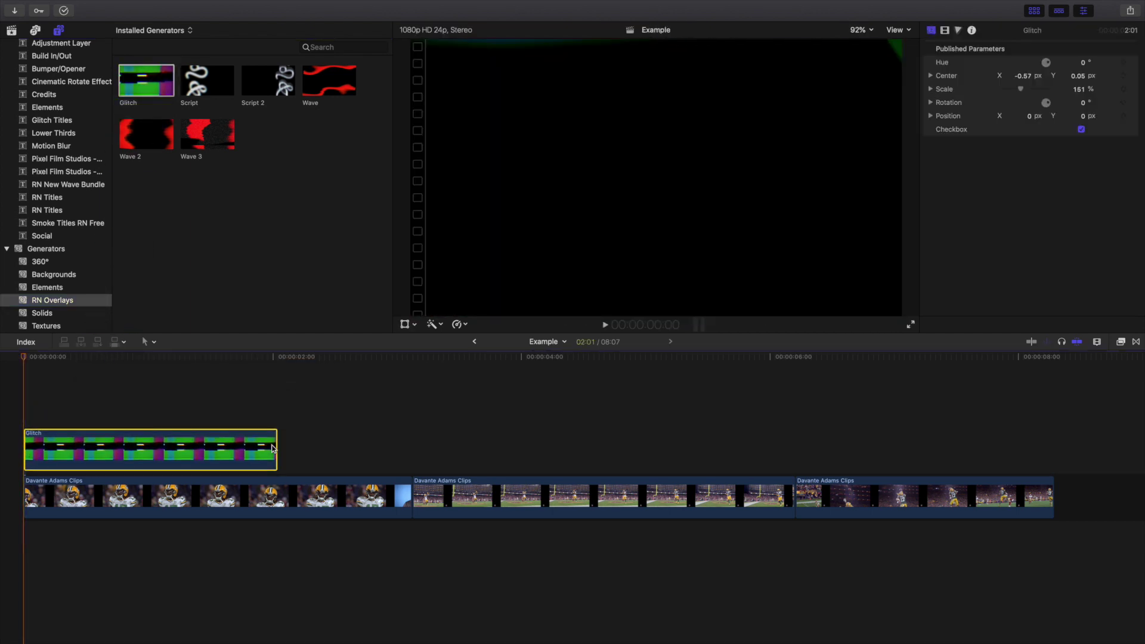
drag(275, 445, 412, 448)
click(77, 402)
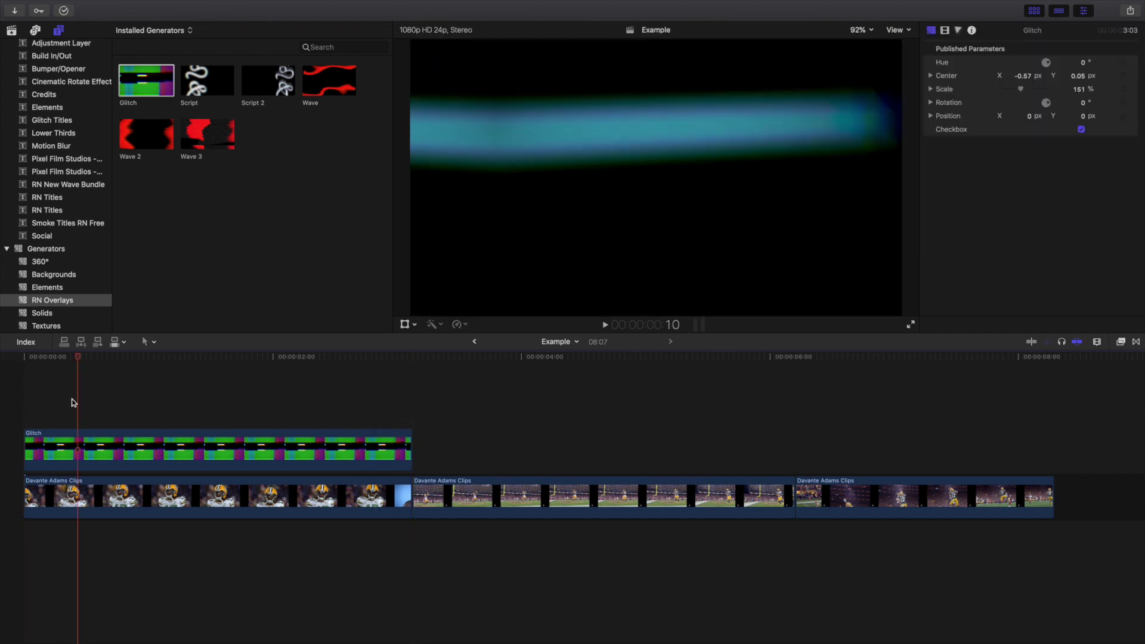
key(Home)
key(space)
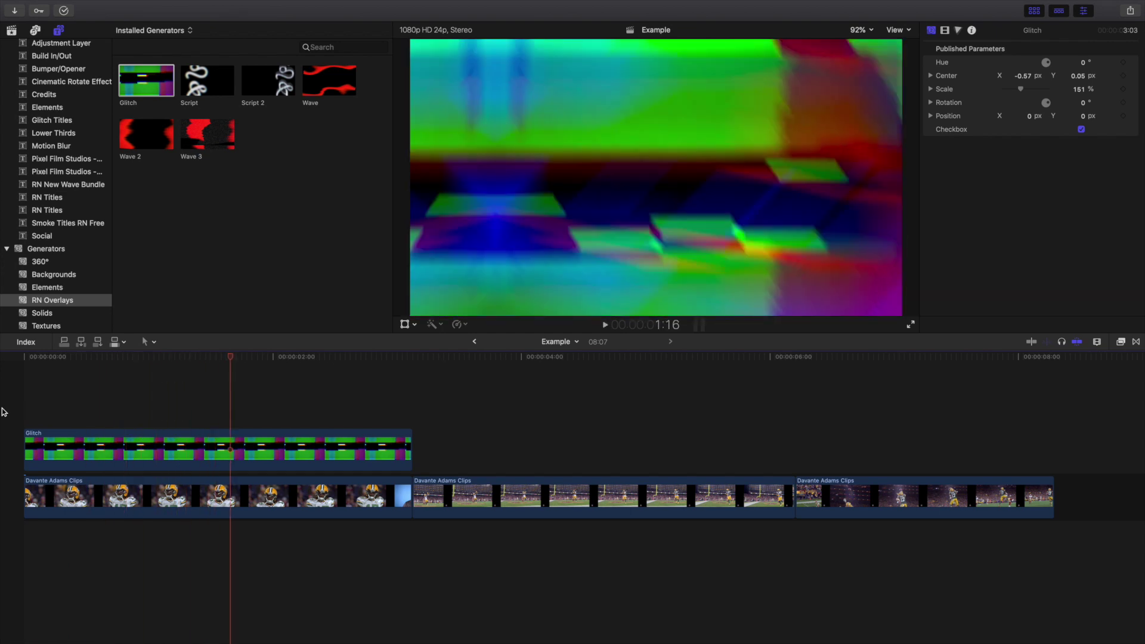
Set the Glitch overlay's blend mode to Screen and play the blended result.
click(216, 454)
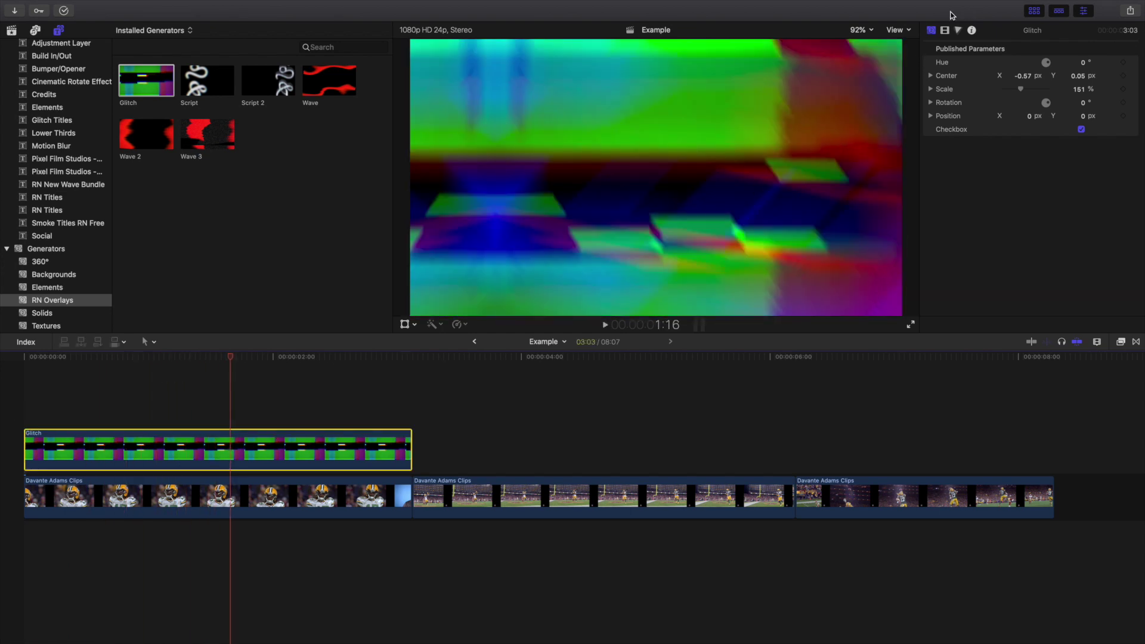
click(946, 31)
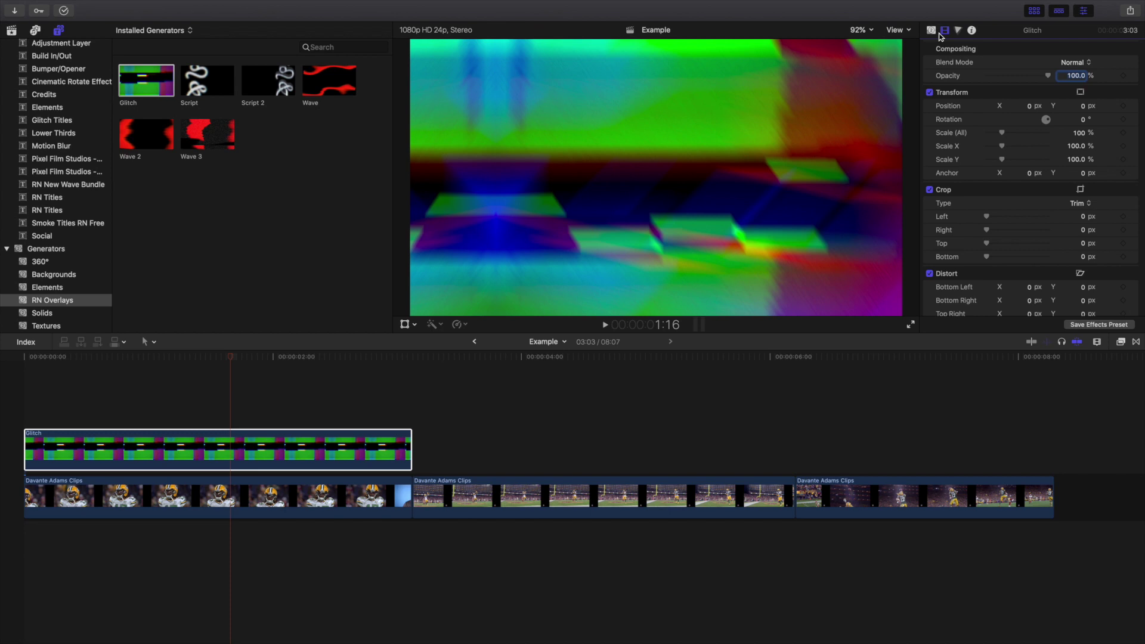
click(1071, 63)
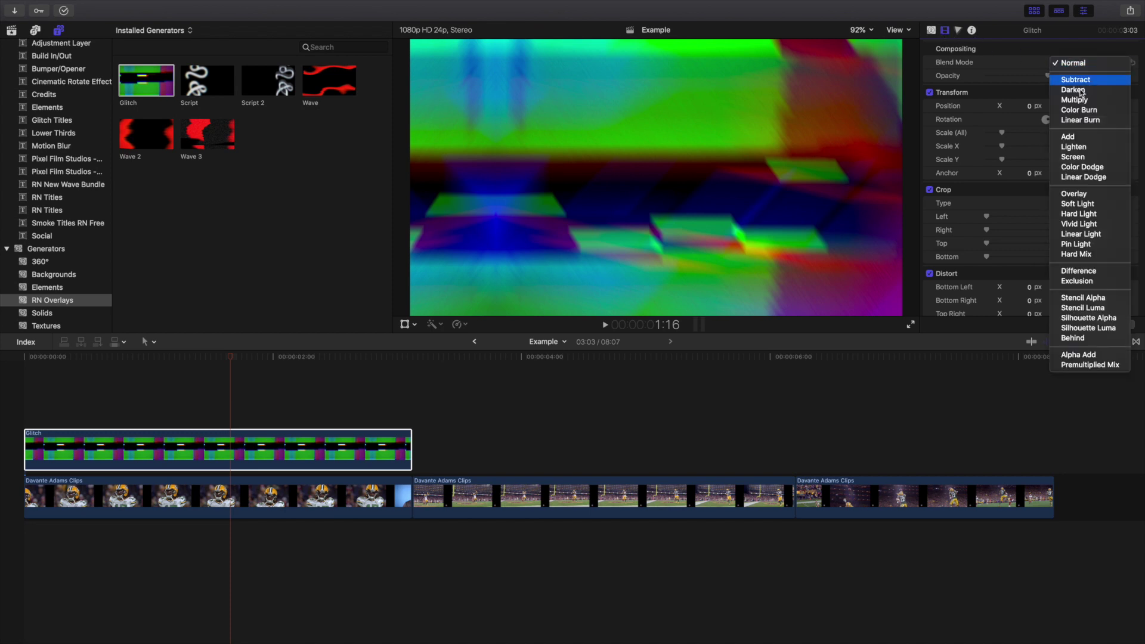
key(Escape)
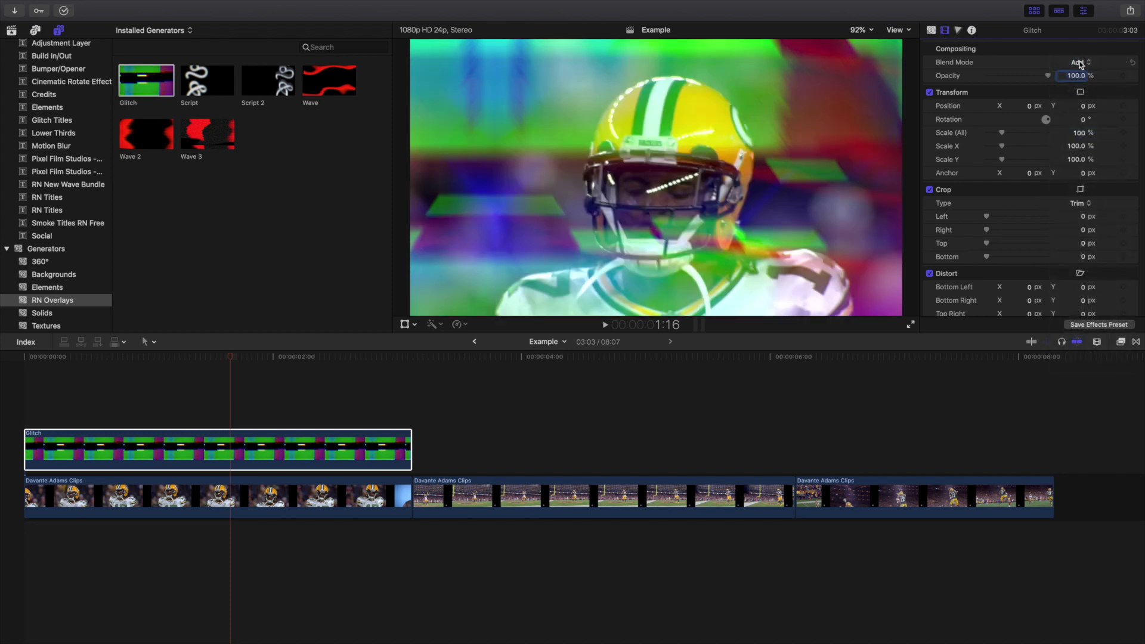
click(1081, 63)
click(1084, 84)
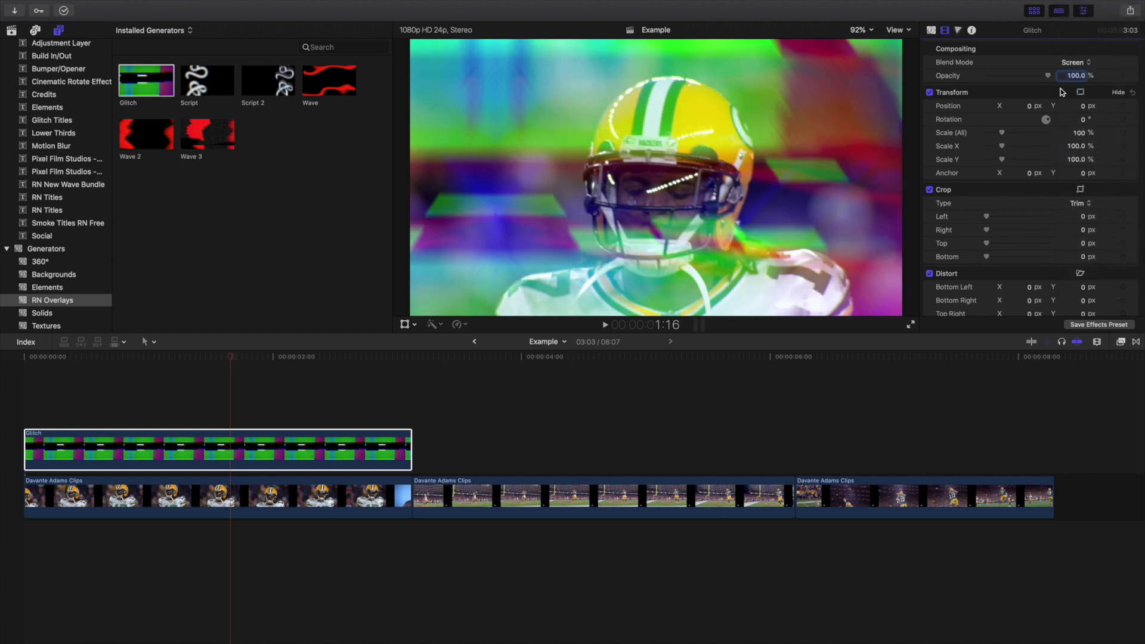
click(8, 397)
key(space)
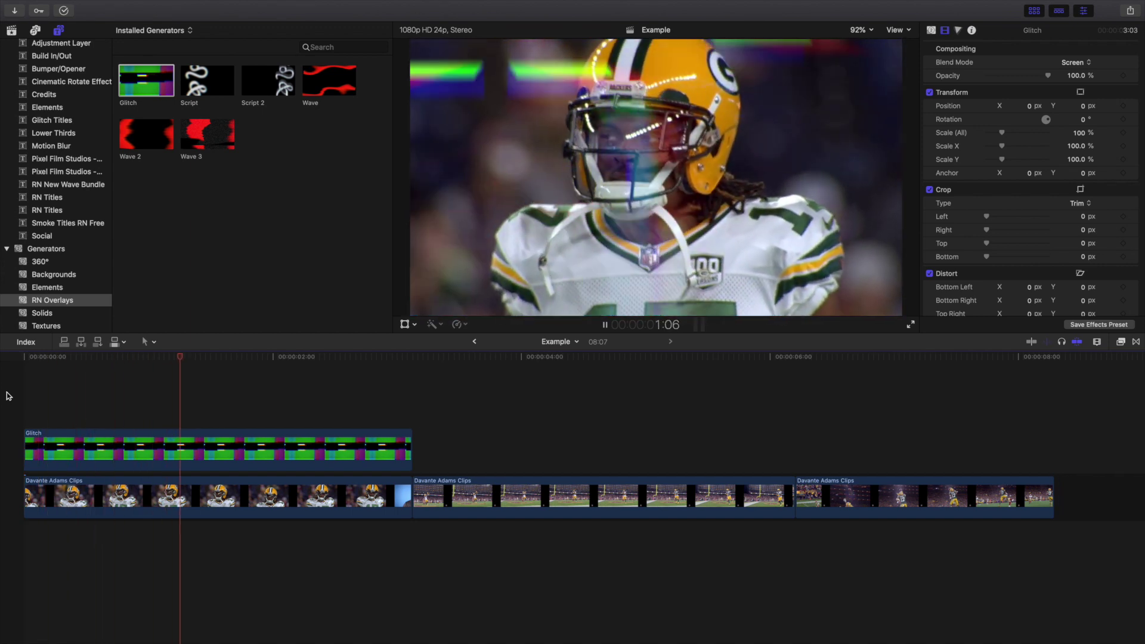
Place the Script overlay above the second clip and play it back.
key(space)
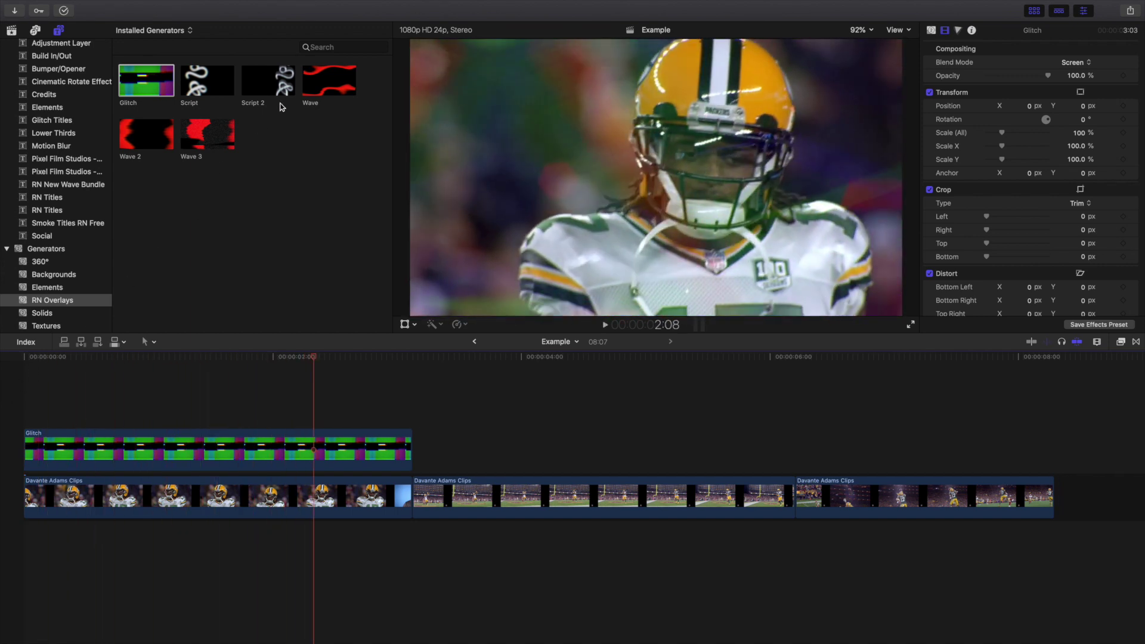
drag(194, 93, 420, 450)
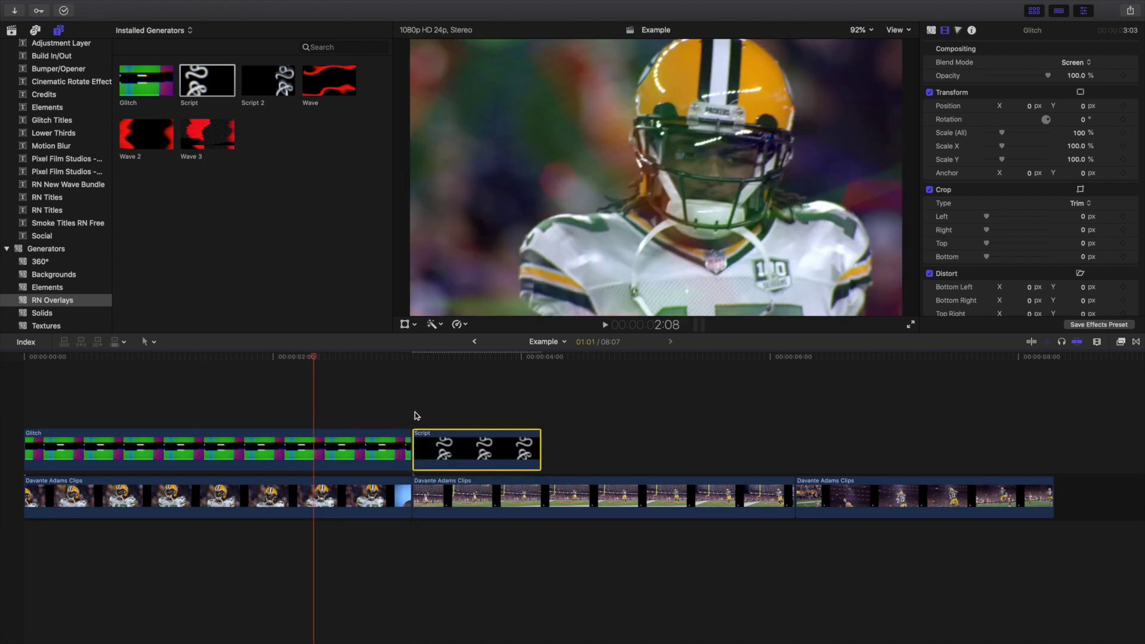
click(416, 416)
key(space)
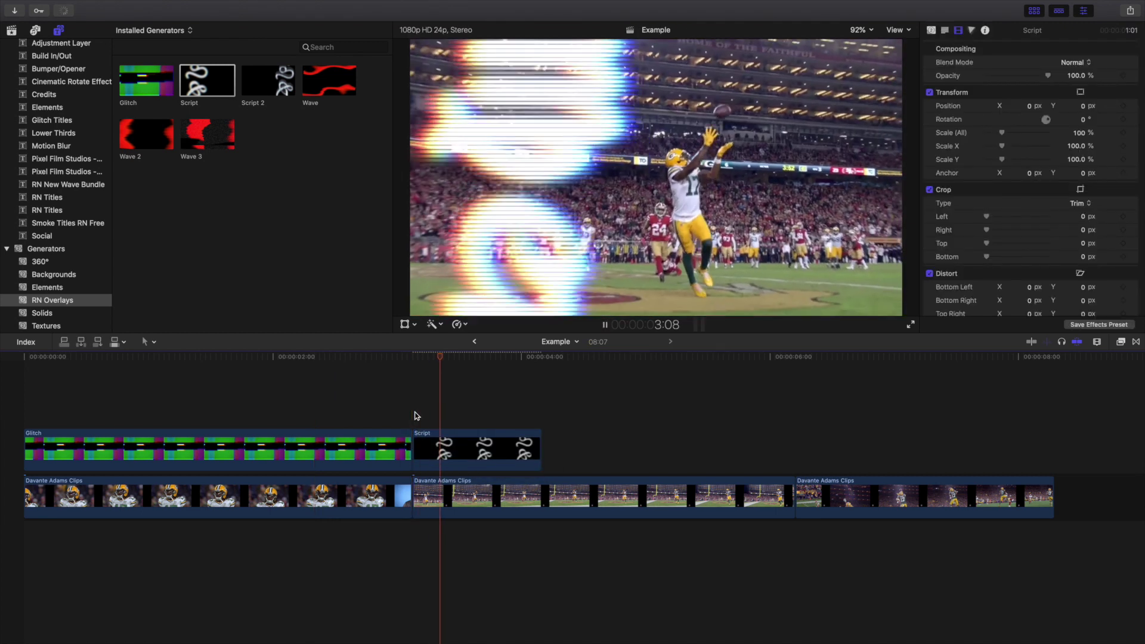
key(space)
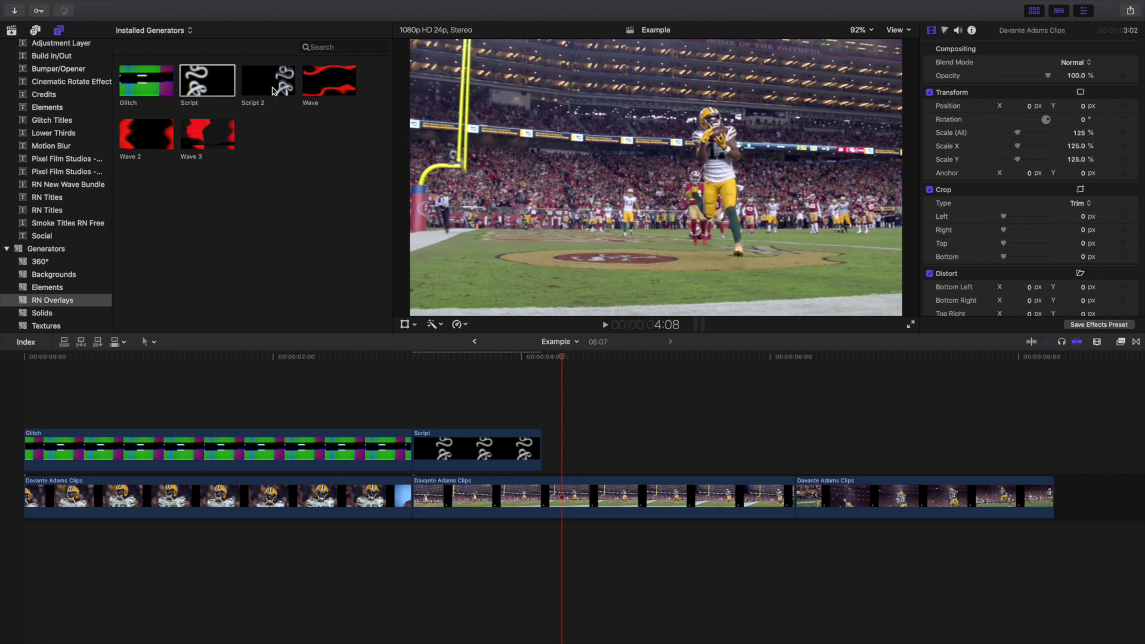
Add and preview the Script 2 overlay, then delete the Glitch, Script and Script 2 overlays.
drag(256, 76, 544, 436)
click(548, 390)
click(545, 389)
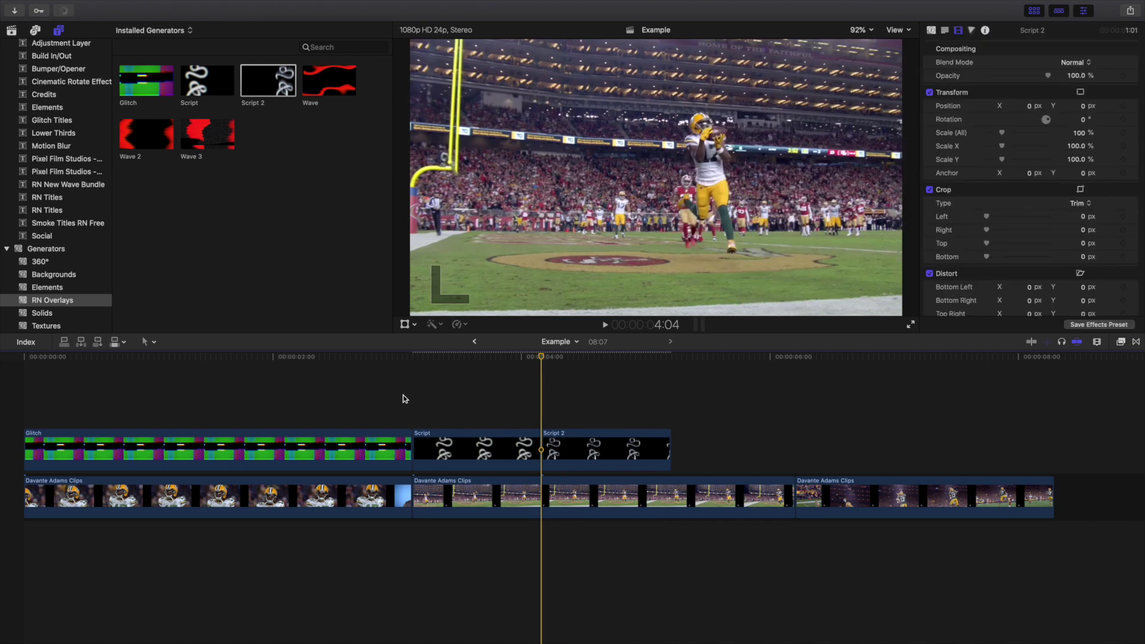
click(412, 398)
key(space)
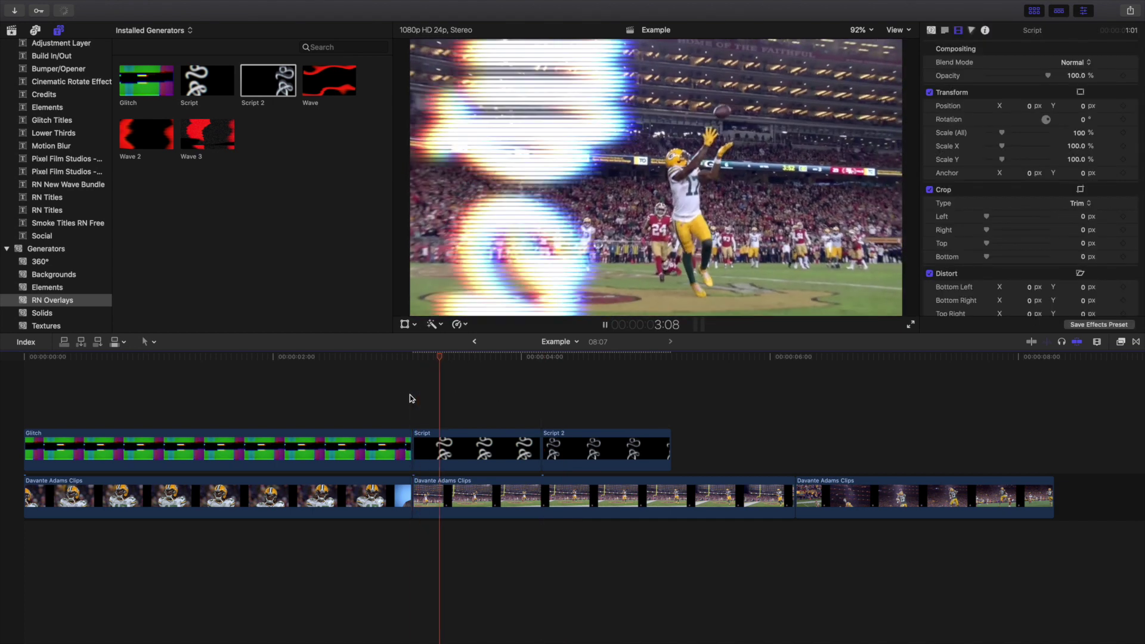
key(space)
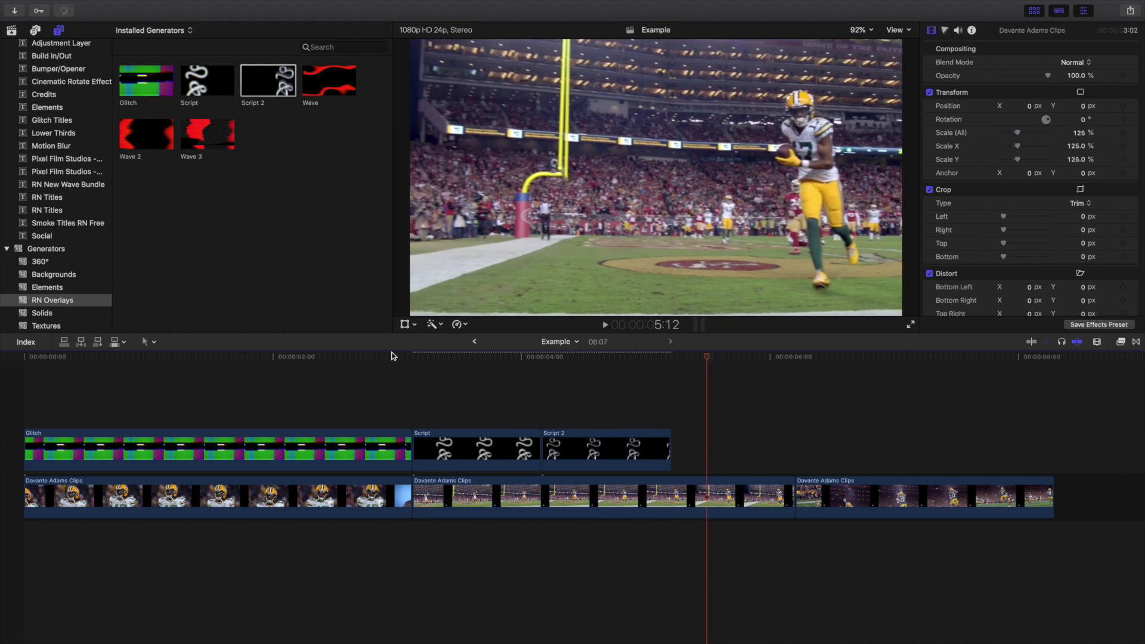
drag(253, 389, 643, 459)
key(Delete)
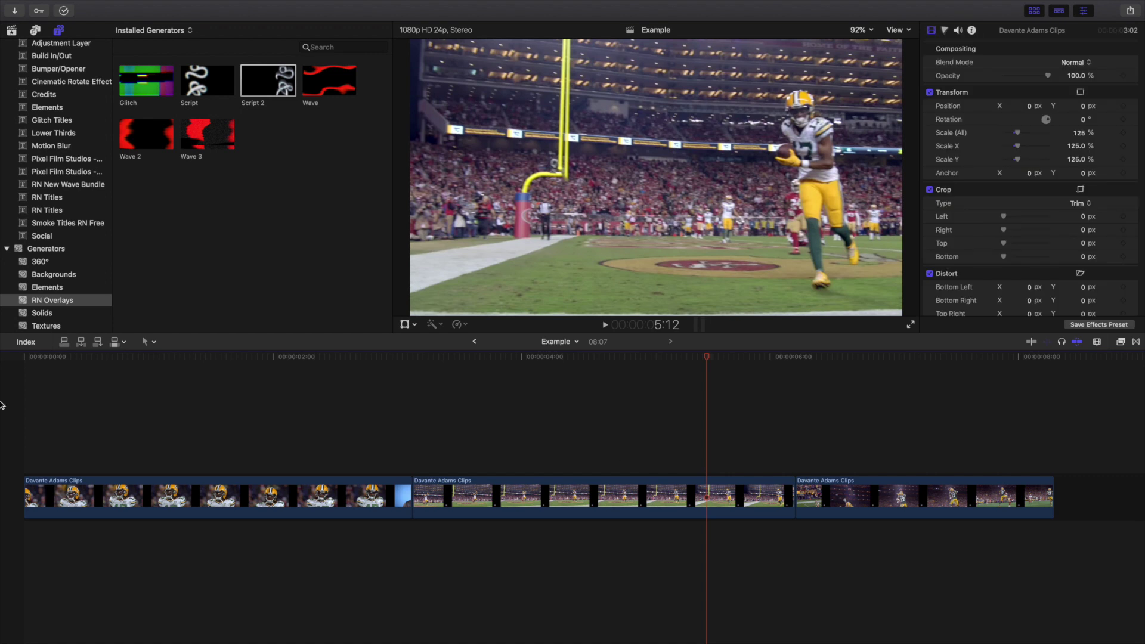
key(Home)
drag(322, 82, 27, 421)
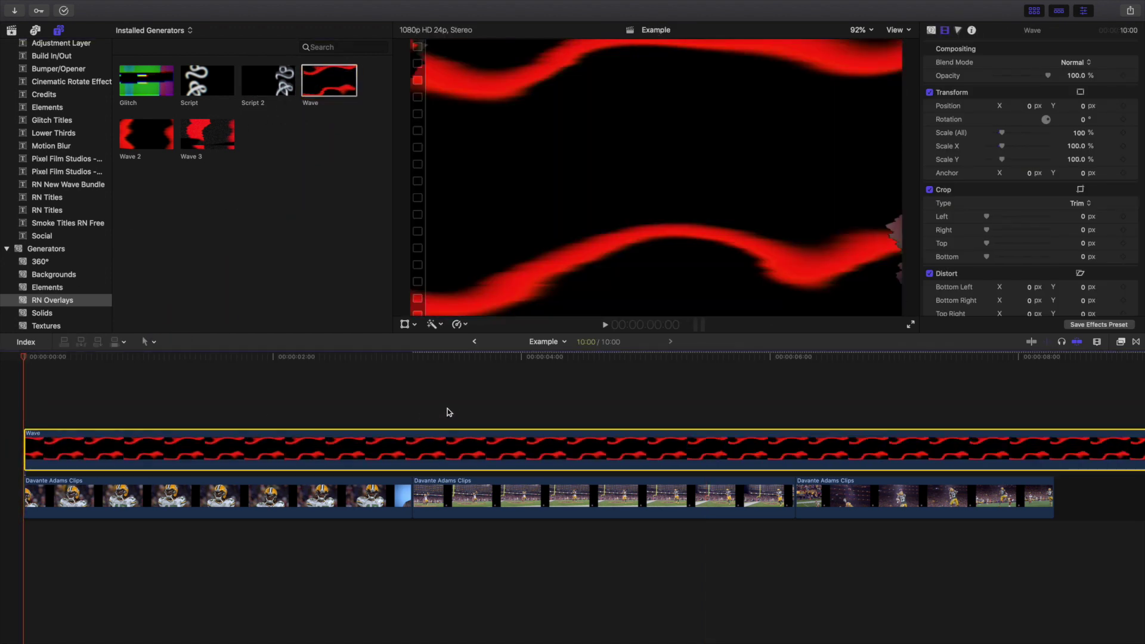
click(412, 434)
key(super+b)
click(435, 442)
key(Delete)
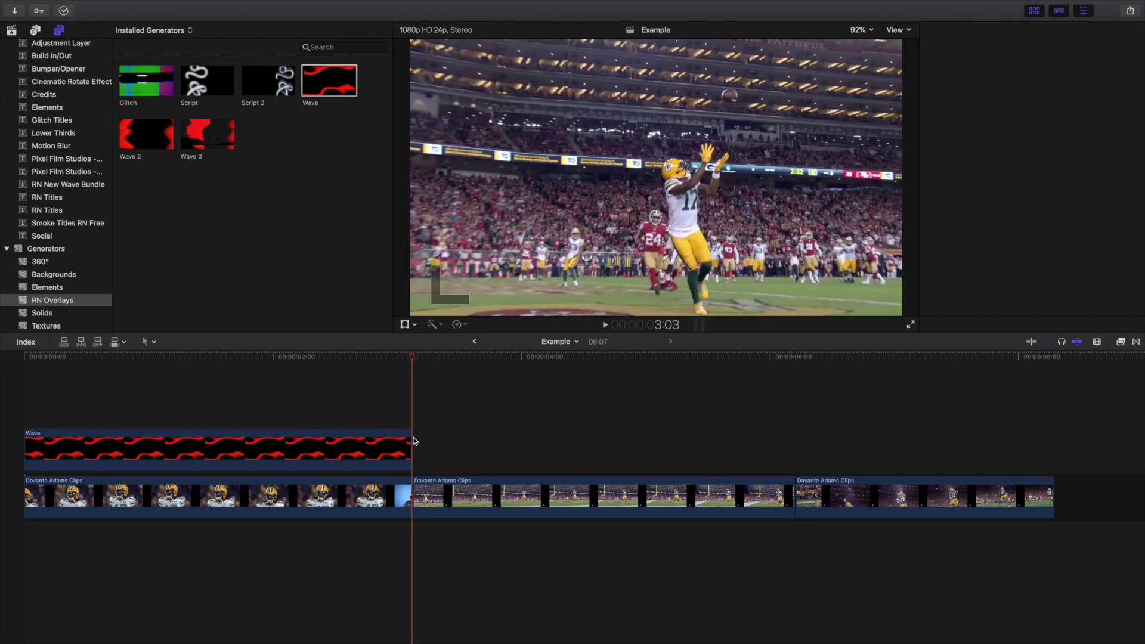
click(256, 446)
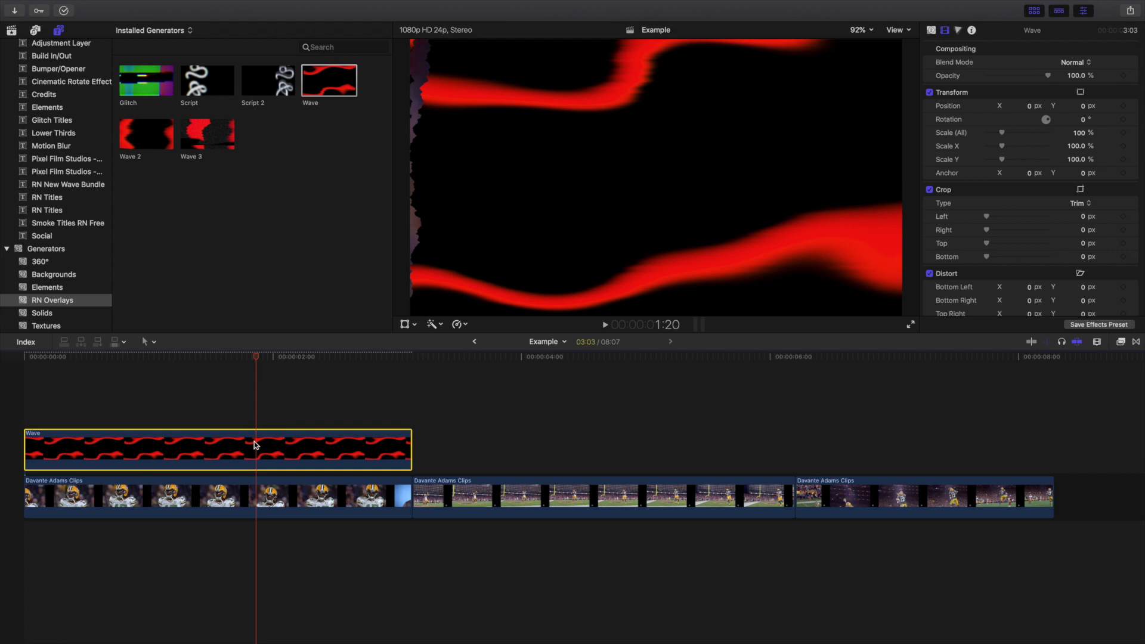
click(1074, 63)
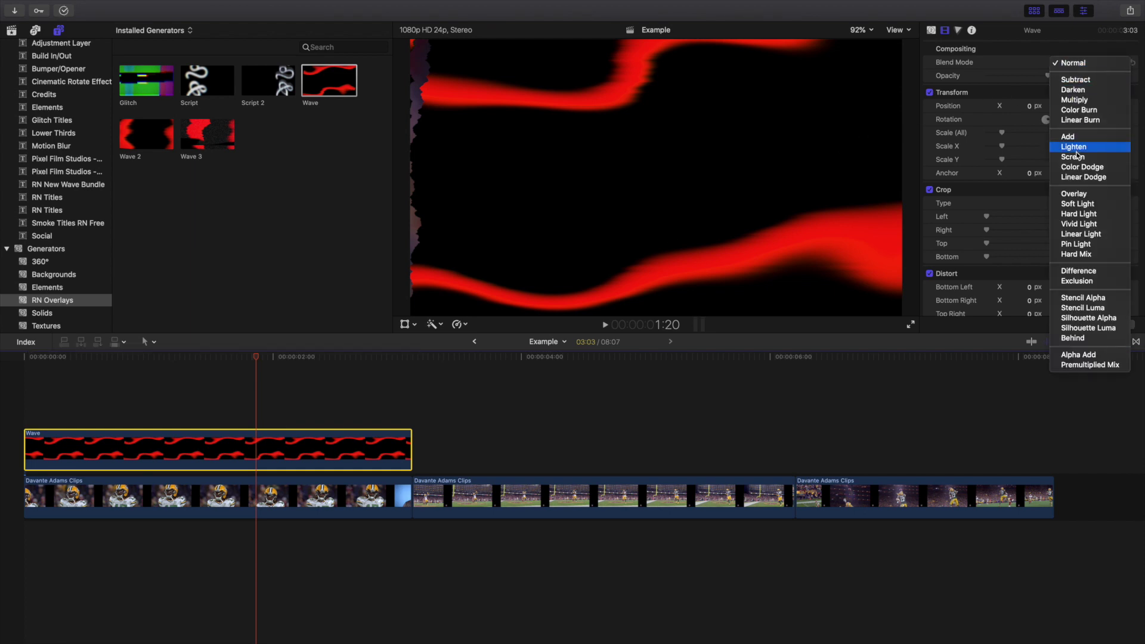
click(1074, 157)
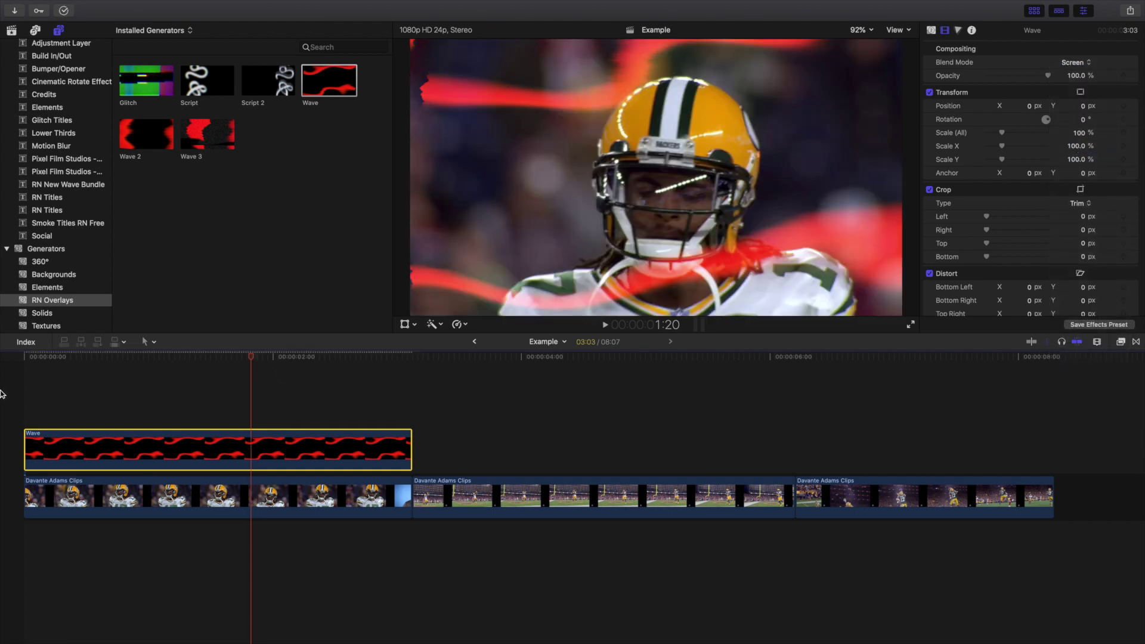
click(2, 393)
key(space)
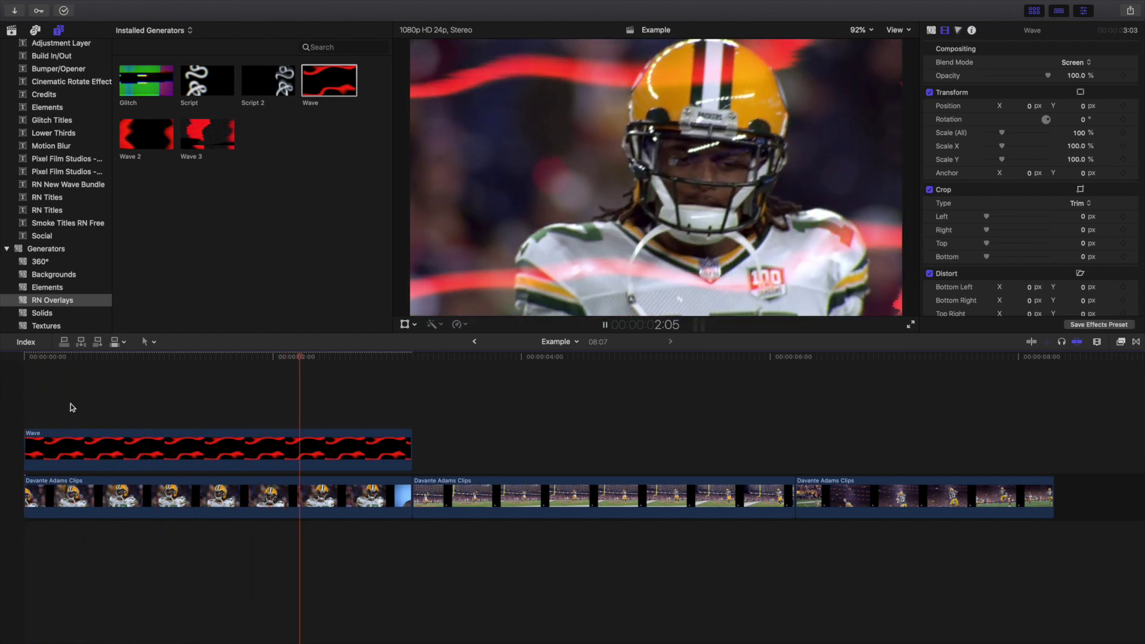
key(space)
click(138, 444)
key(Delete)
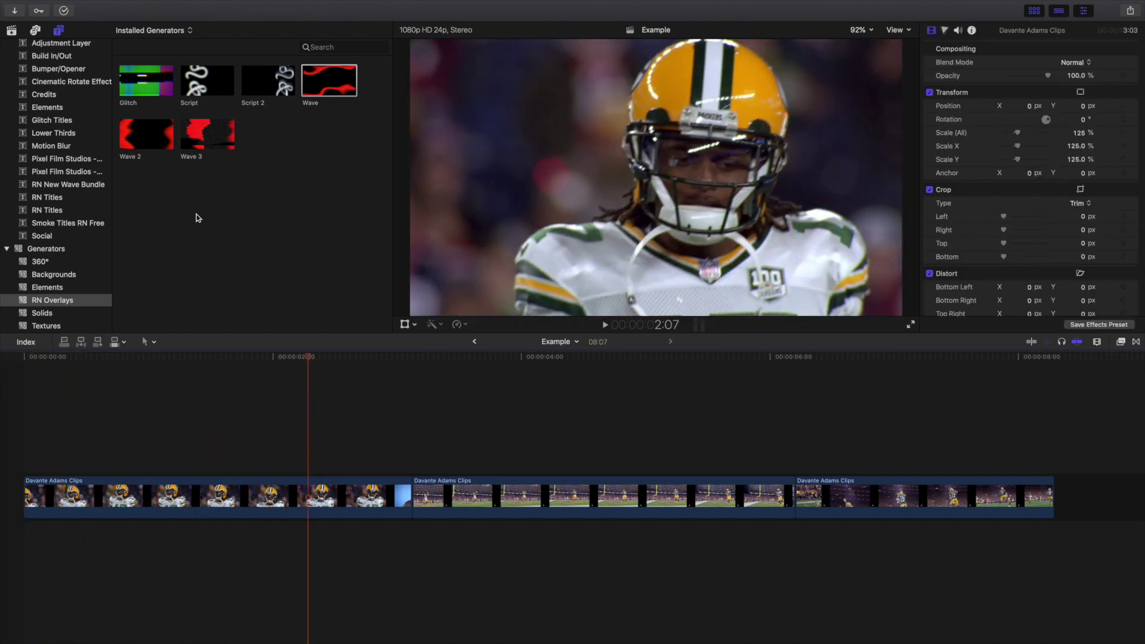
drag(136, 139, 9, 434)
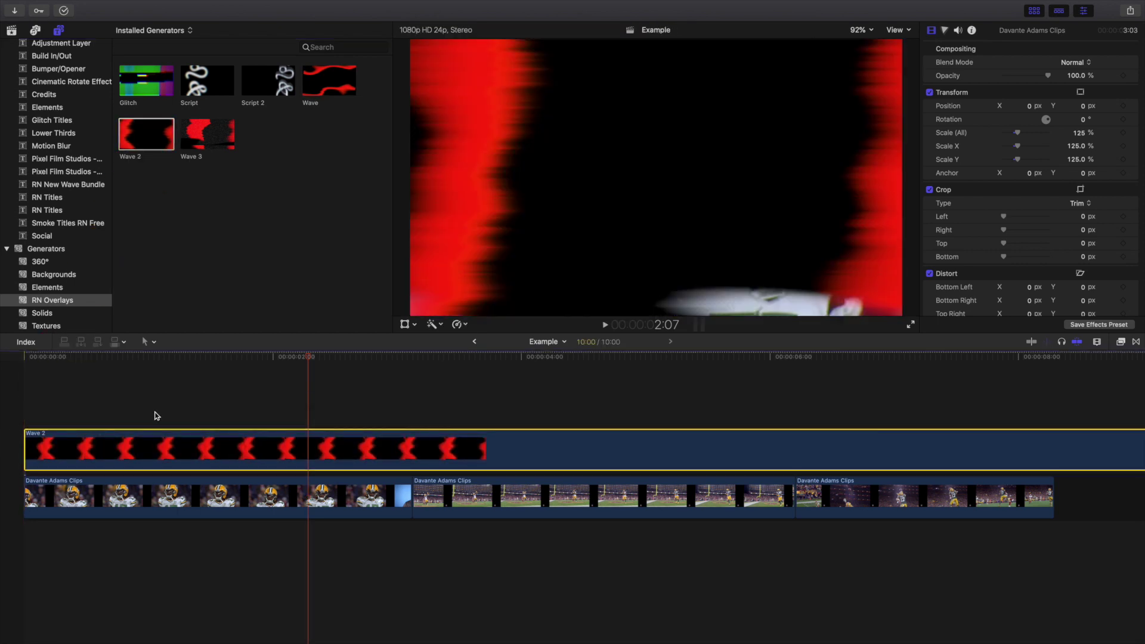
click(414, 410)
click(416, 448)
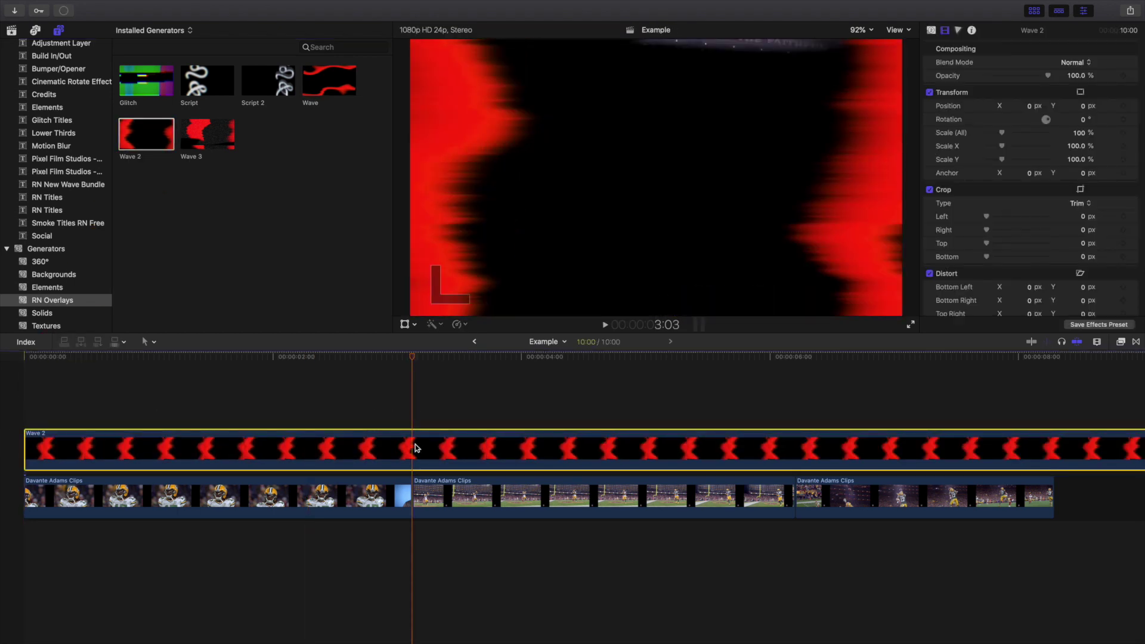
key(super+b)
click(438, 448)
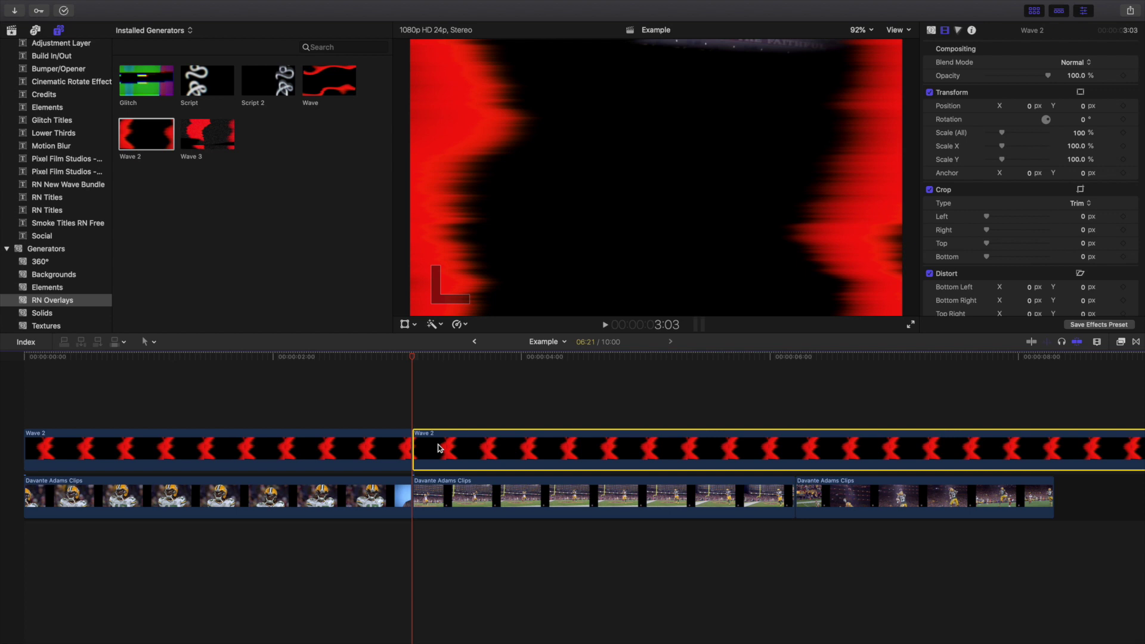
key(Delete)
key(Home)
click(96, 448)
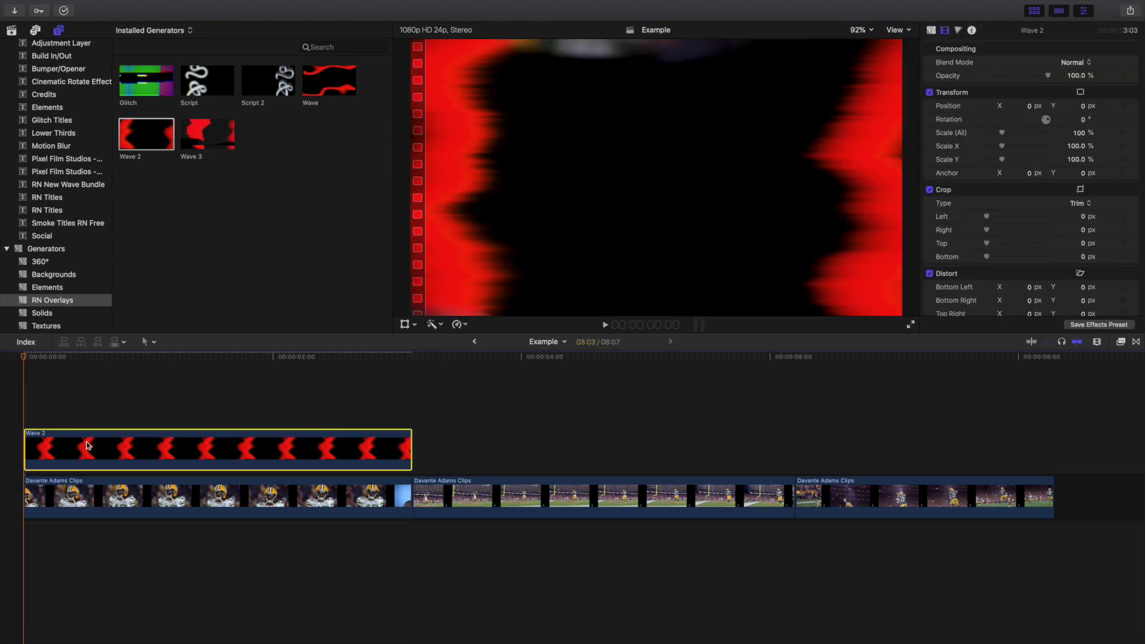
click(1082, 63)
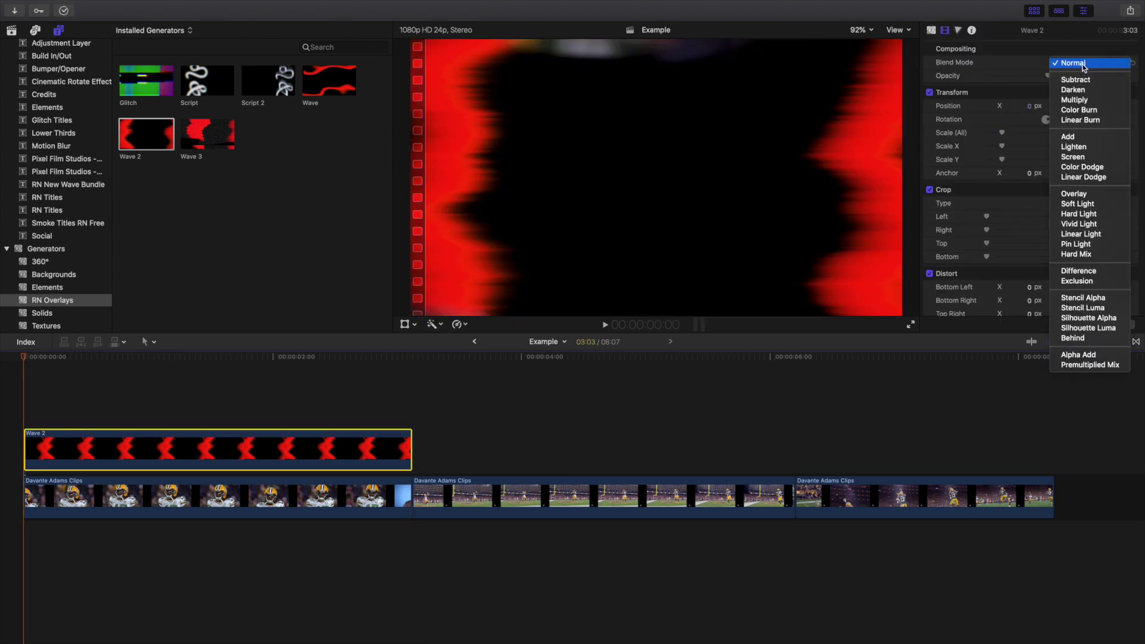
click(1076, 157)
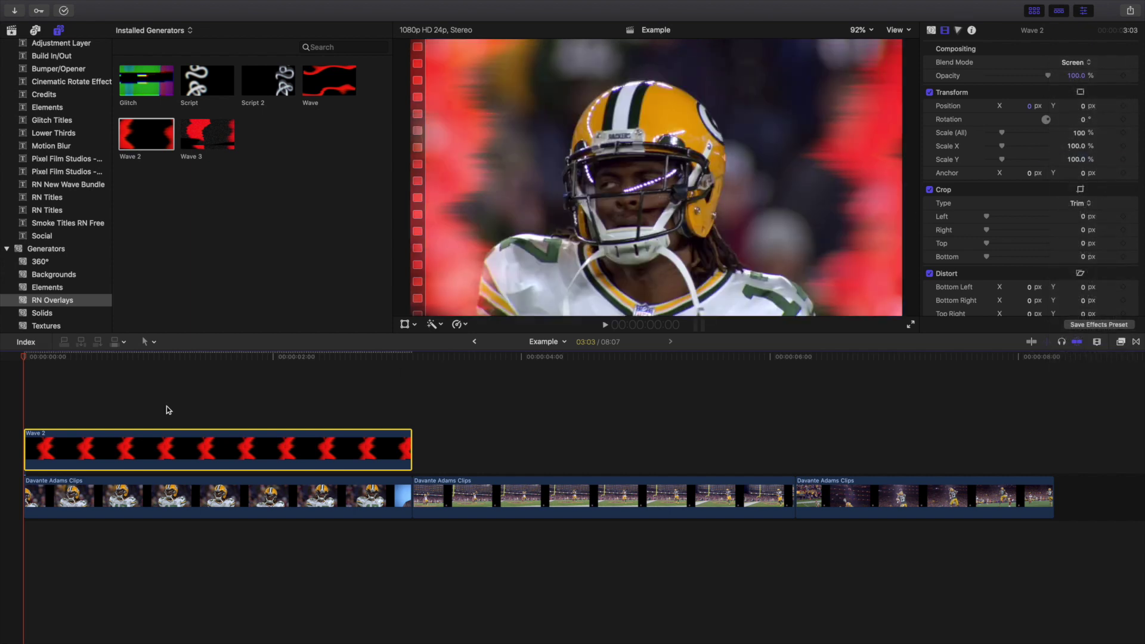
click(5, 431)
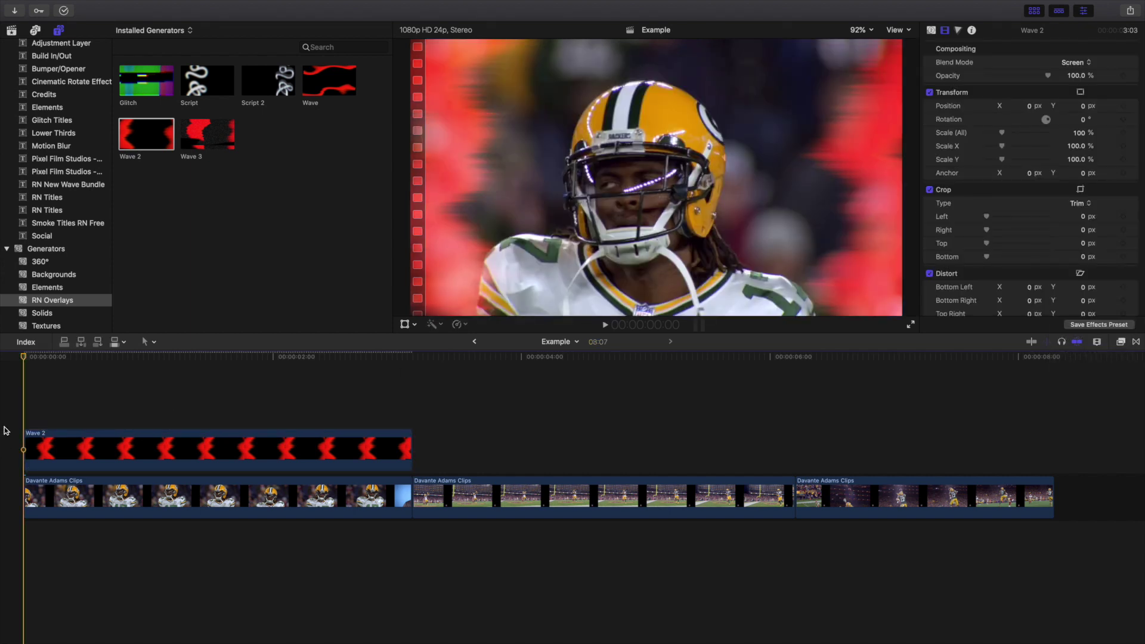
key(space)
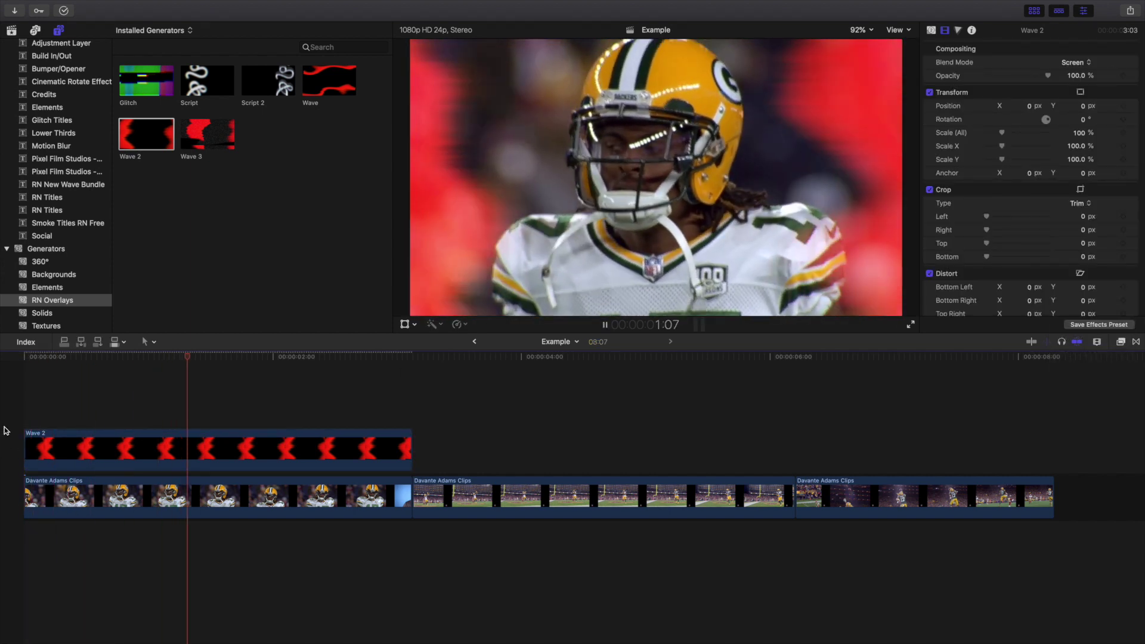
key(space)
click(78, 447)
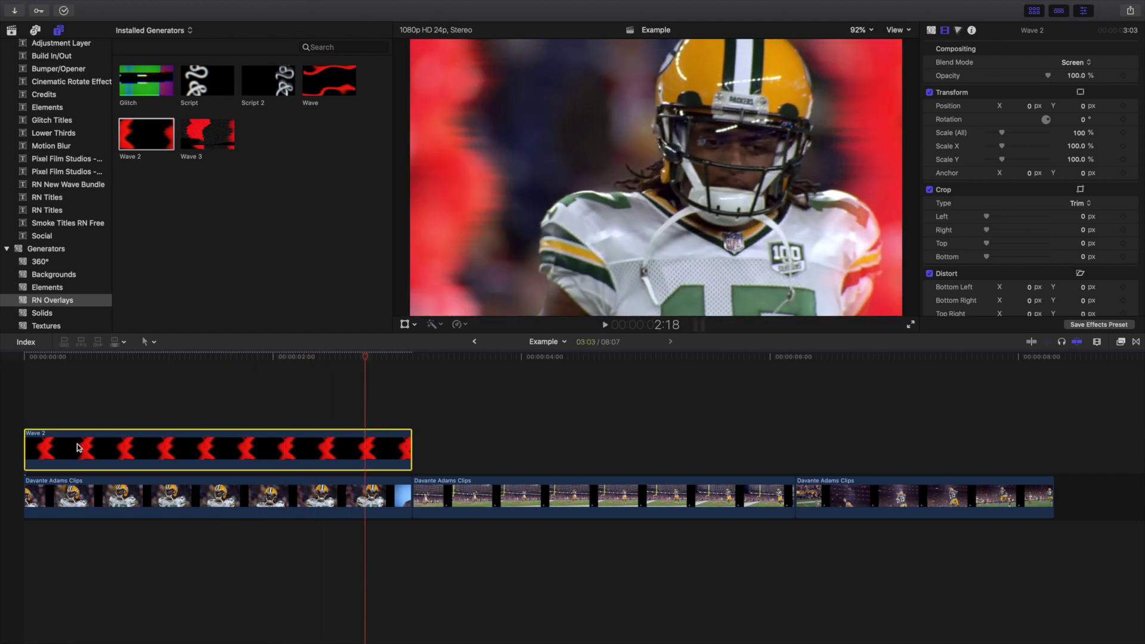
key(Delete)
Add Wave 3 at the timeline start, trimmed to end with the first clip.
drag(217, 139, 27, 442)
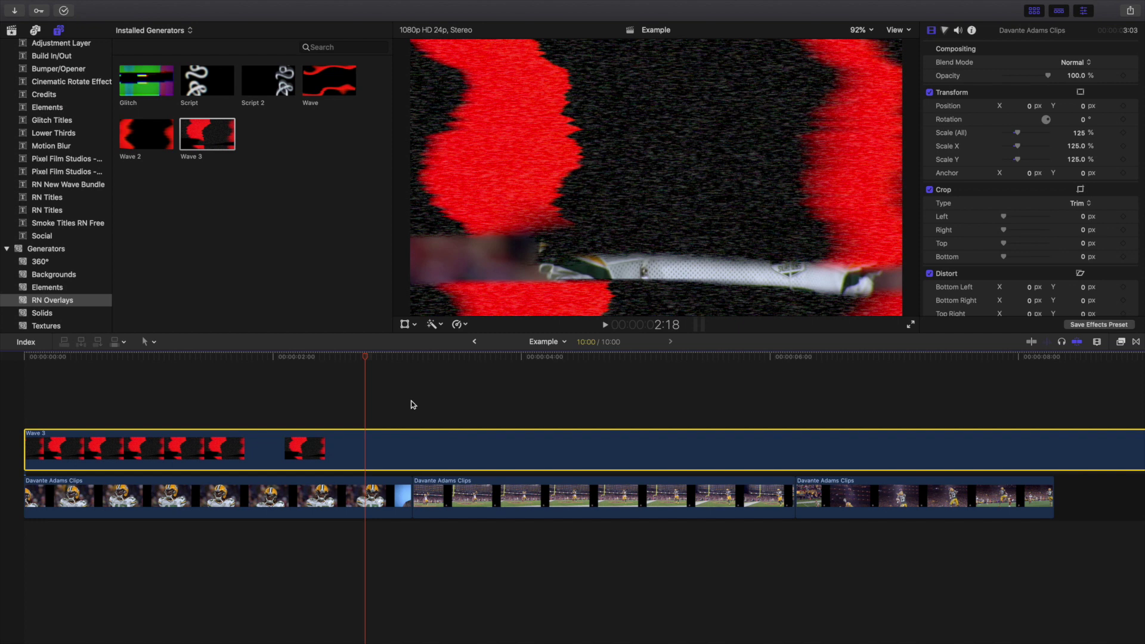
click(412, 405)
click(410, 443)
key(super+b)
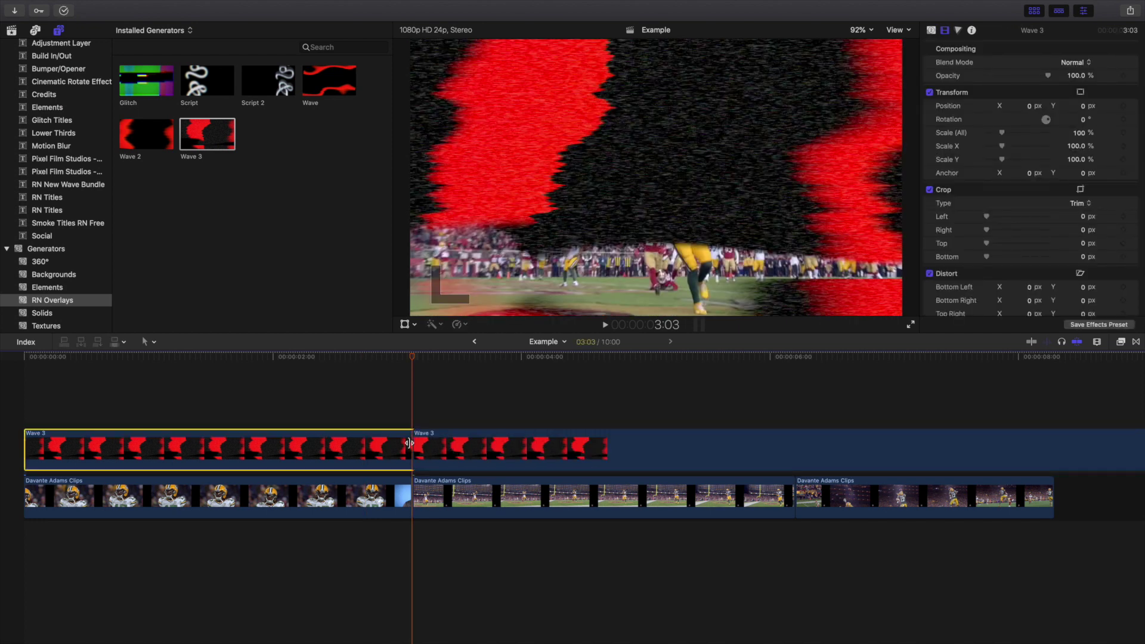
click(455, 445)
key(Delete)
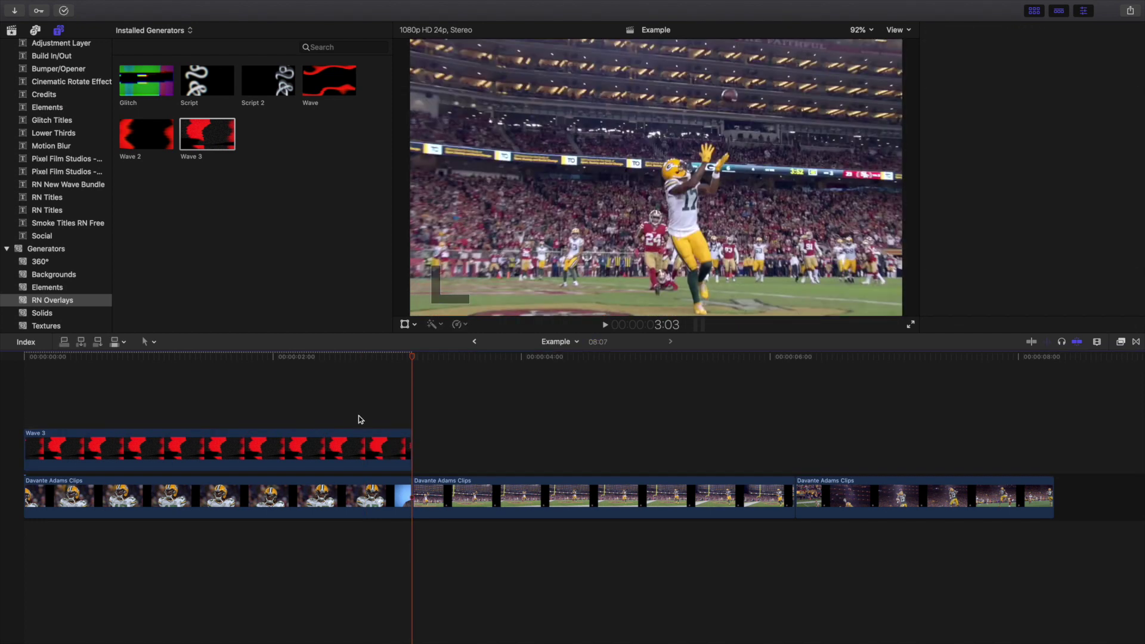
click(224, 398)
click(233, 448)
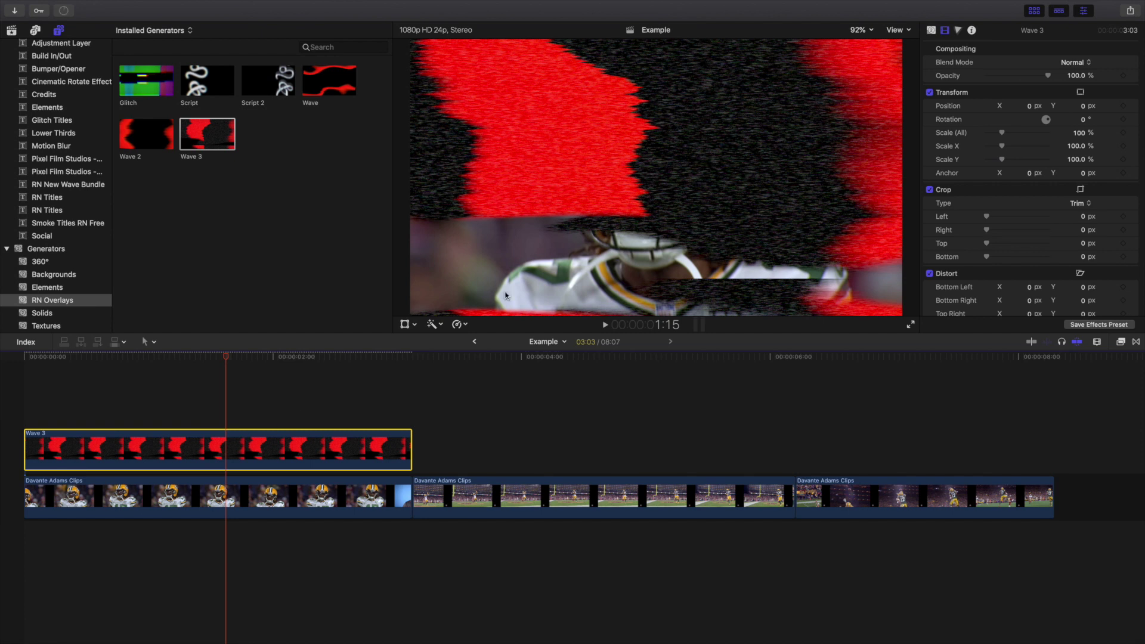
Blend Wave 3 in Screen mode, preview it, then delete the Wave 3 clip.
click(1085, 63)
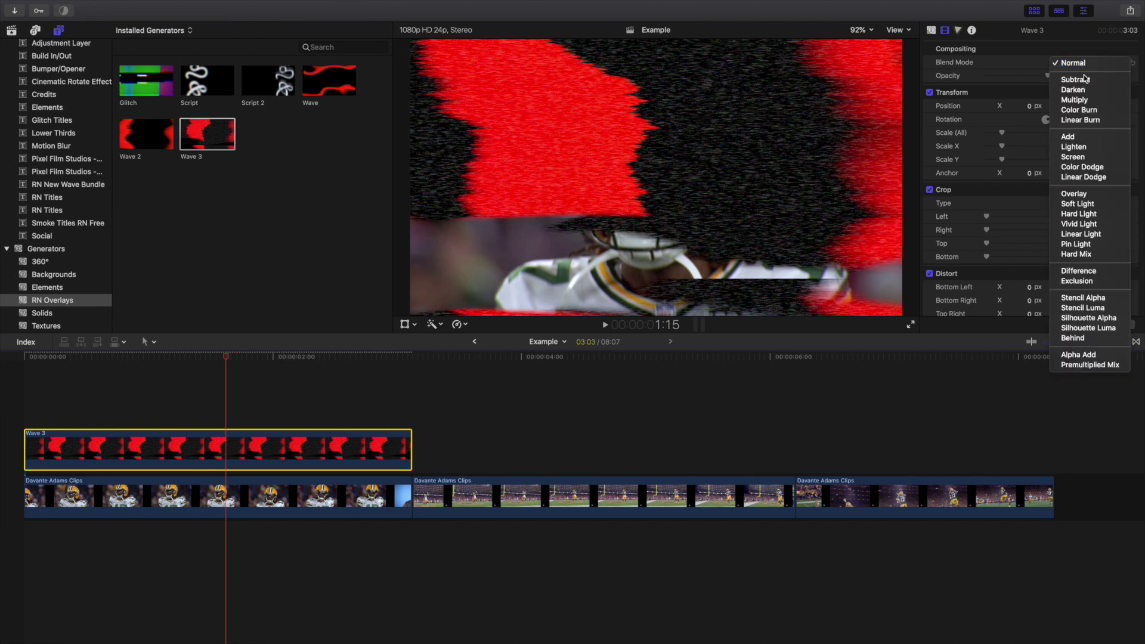
click(1074, 157)
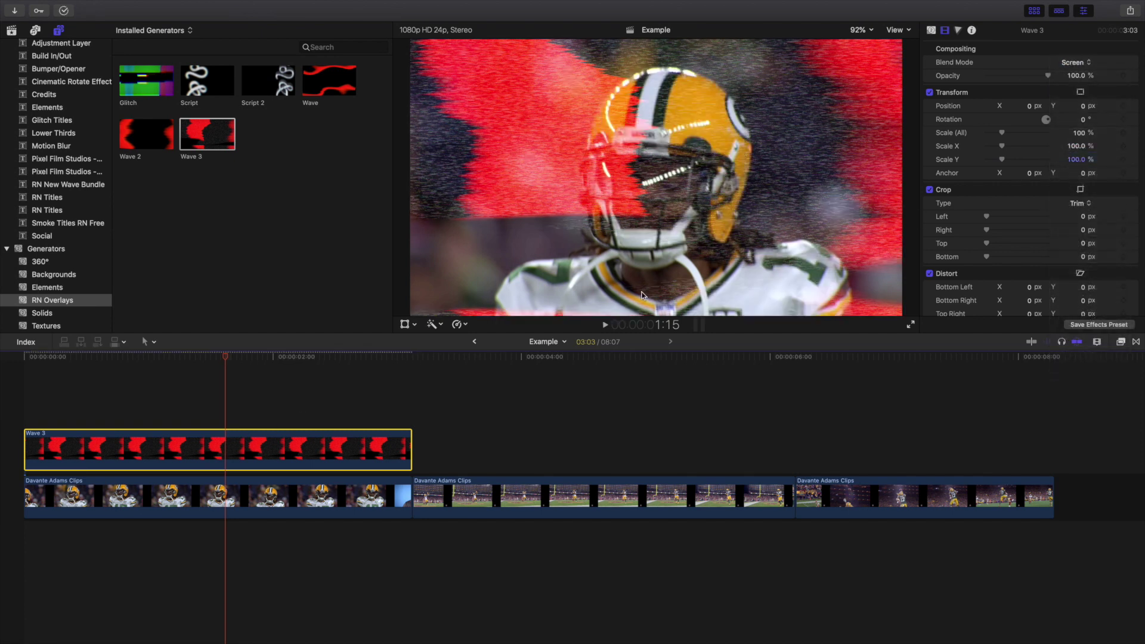
click(17, 416)
key(space)
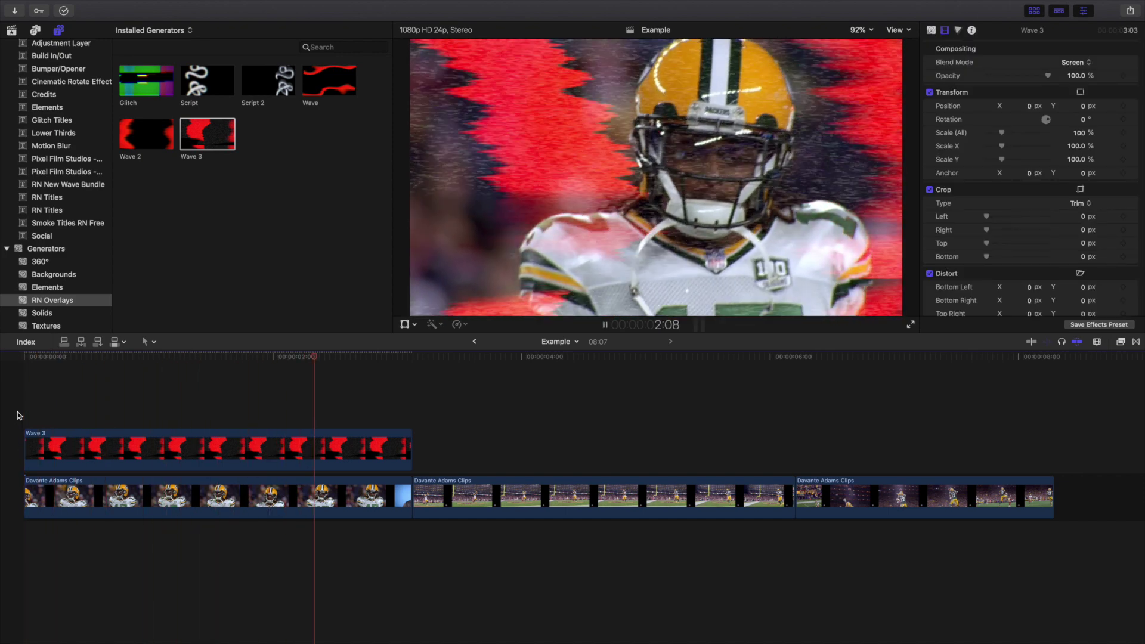
key(space)
click(109, 447)
key(Delete)
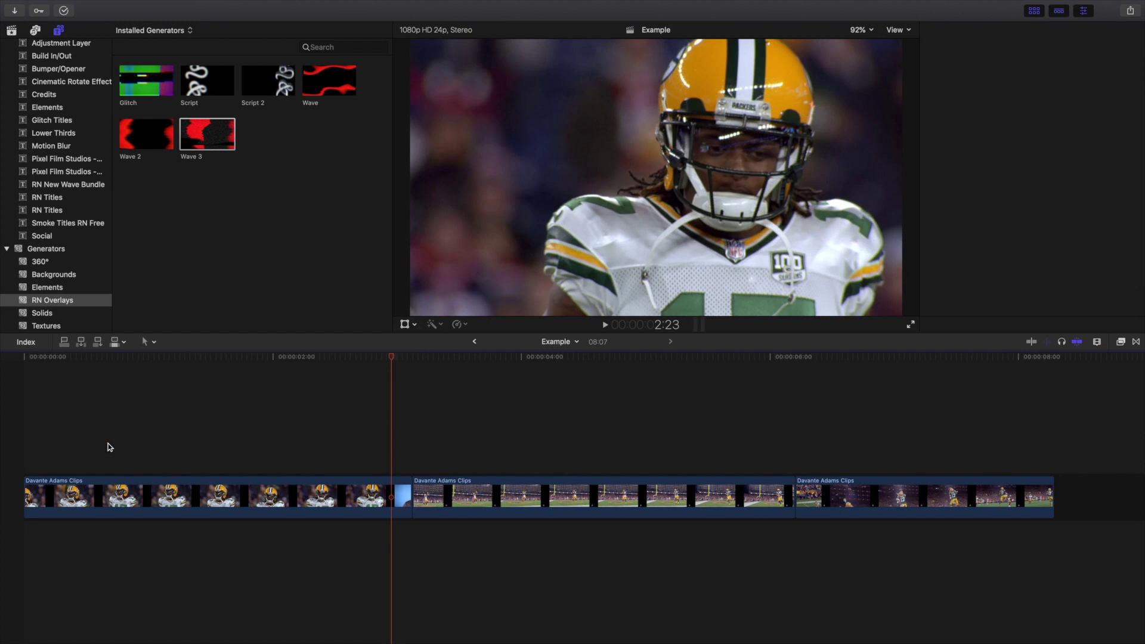
Delete the Example project from the library.
click(12, 30)
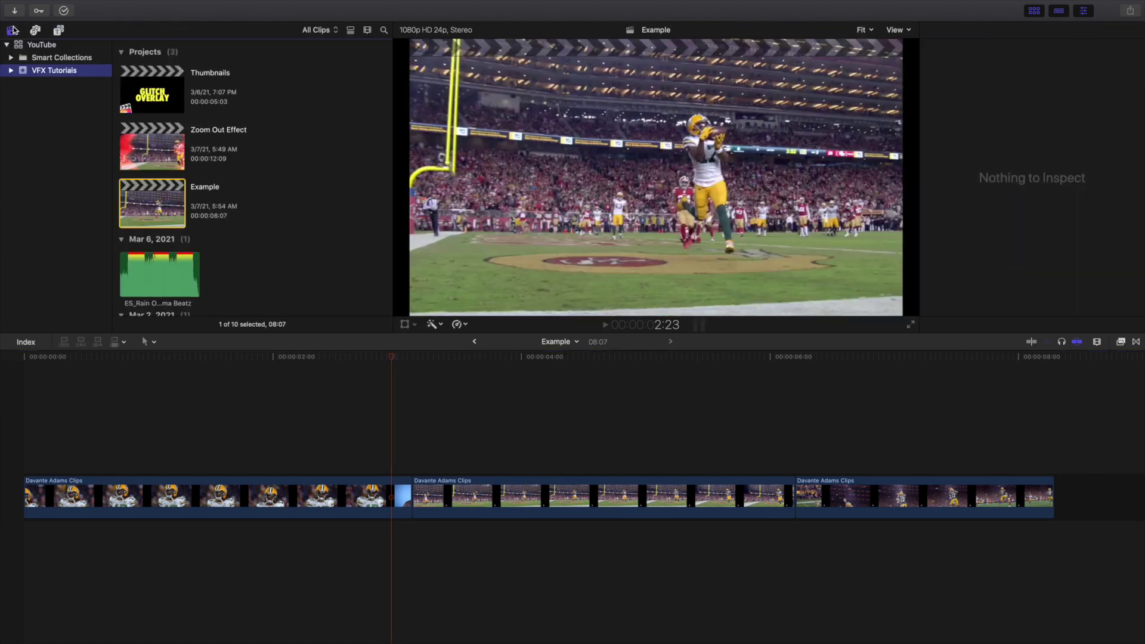
click(148, 195)
key(super+BackSpace)
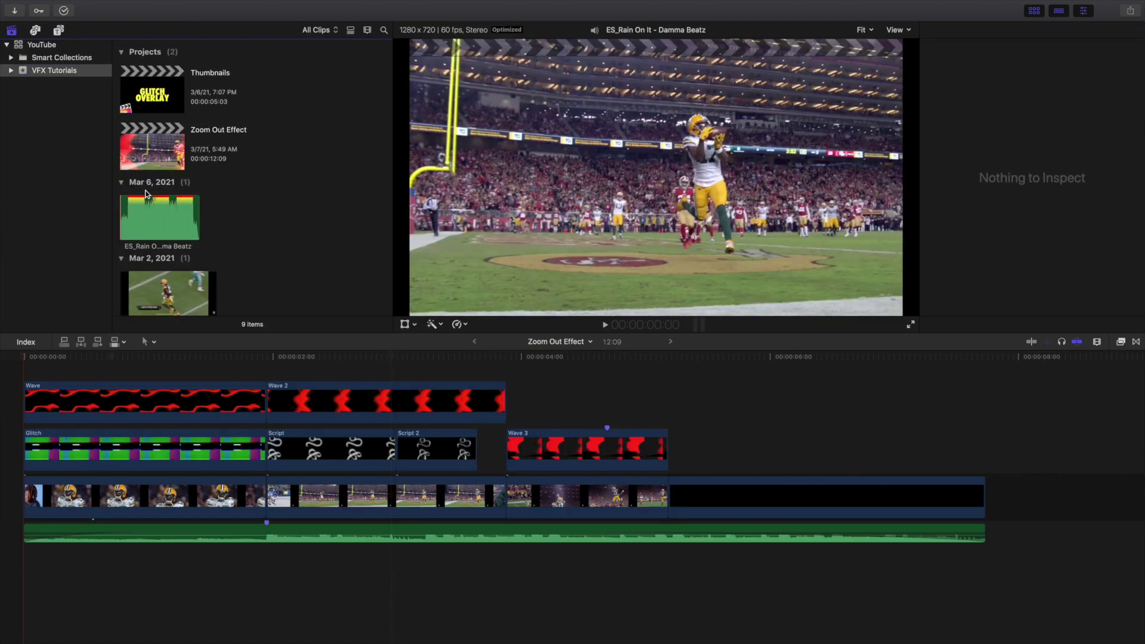
Open the Zoom Out Effect project and play it from the beginning.
click(144, 147)
click(101, 418)
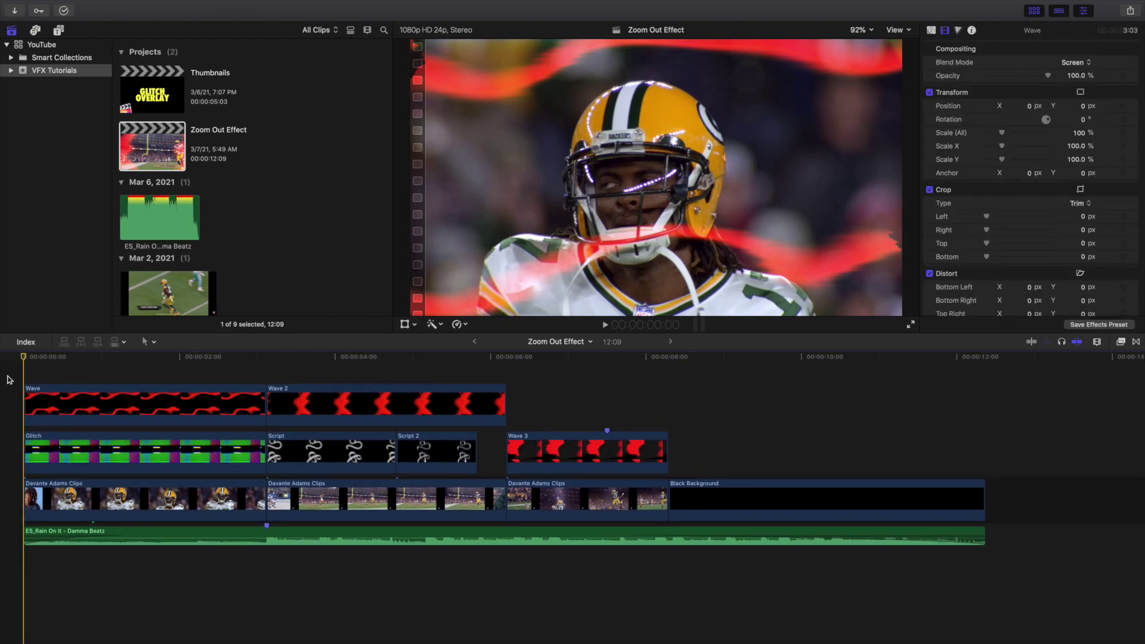
key(space)
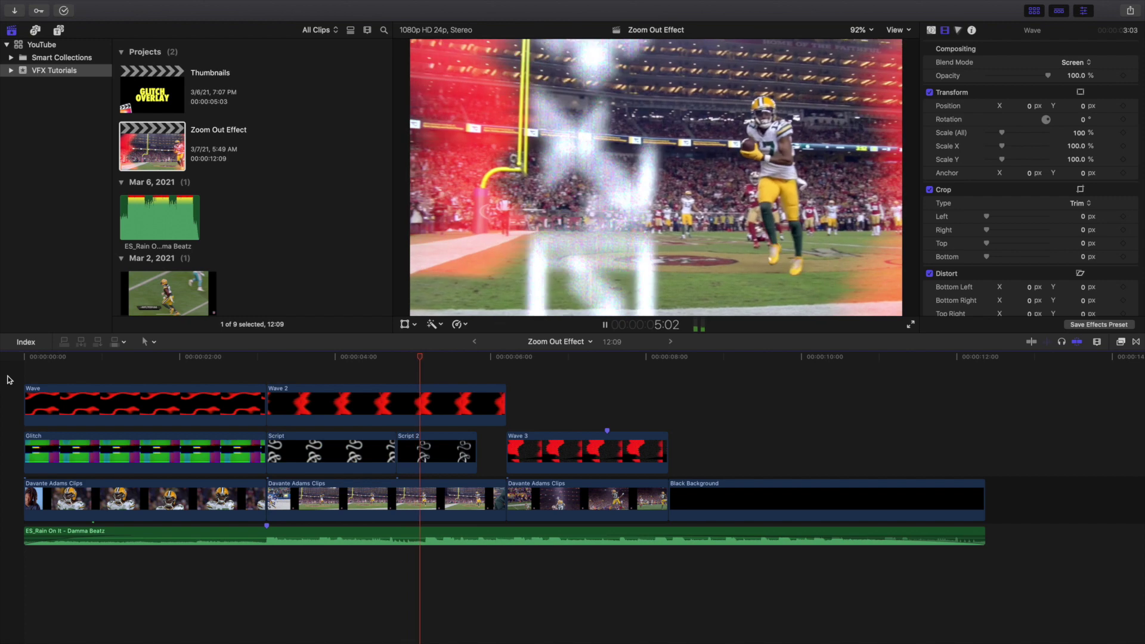
key(Home)
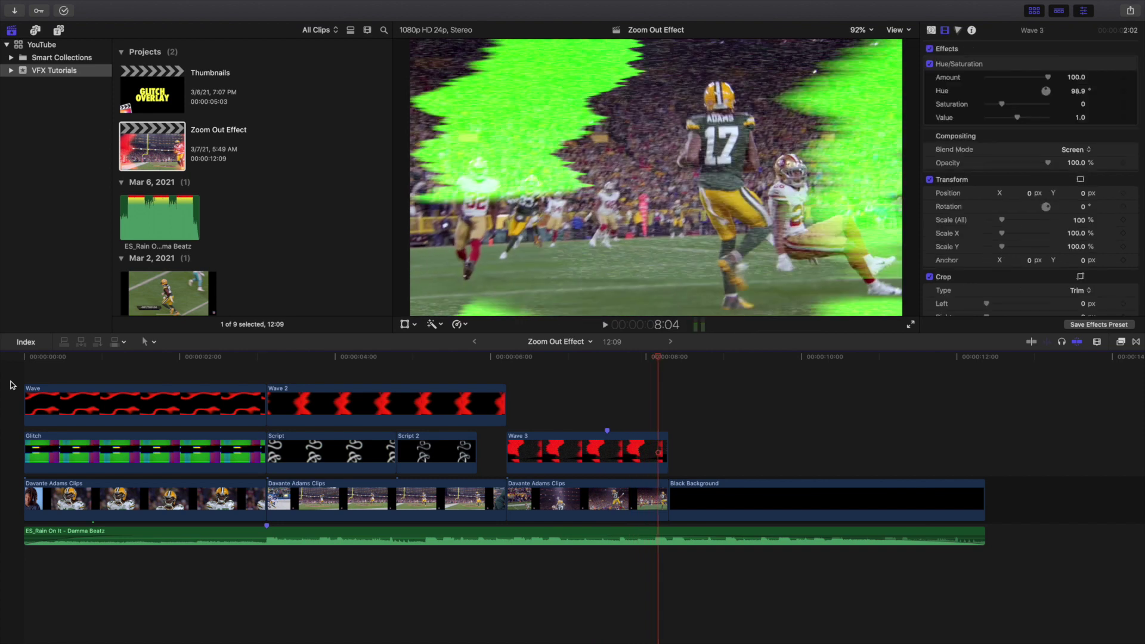
key(ctrl+semicolon)
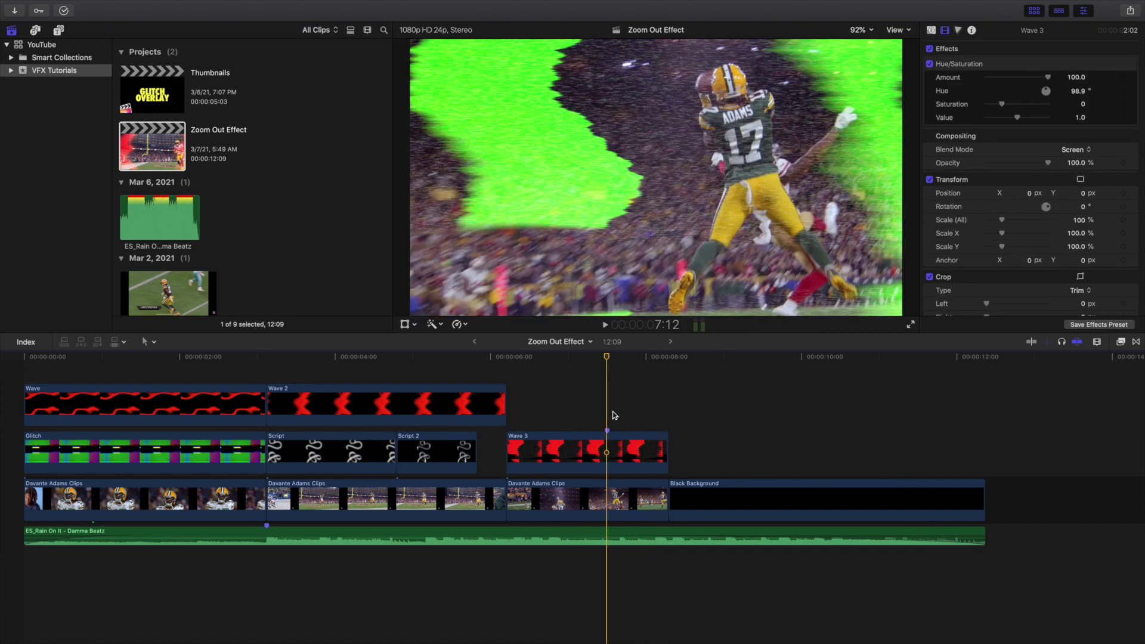
click(608, 451)
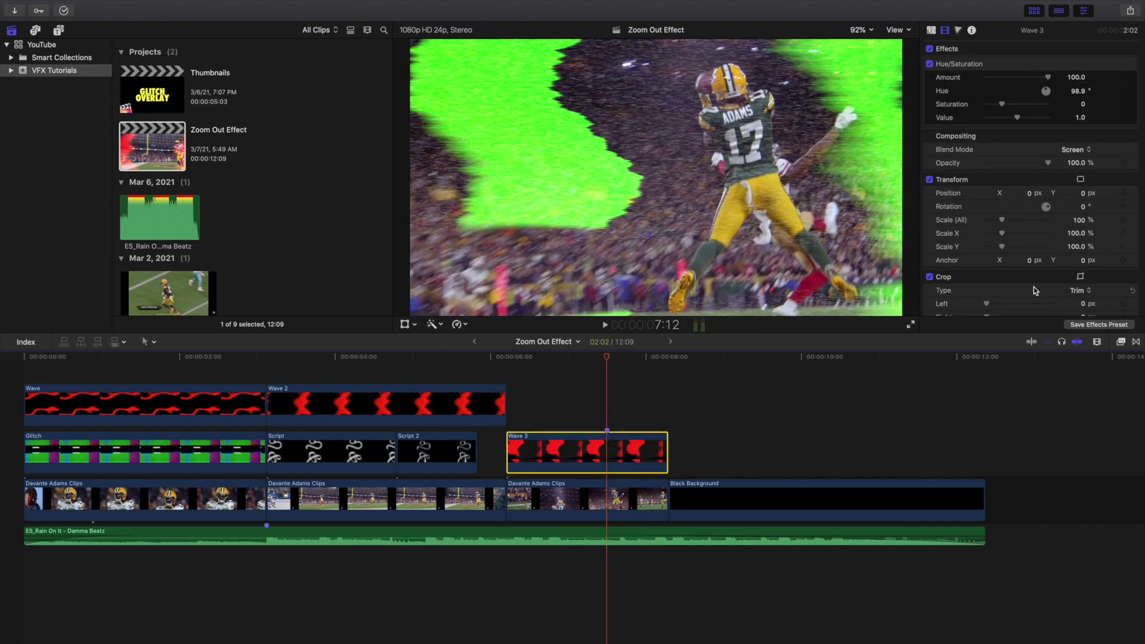
click(1122, 343)
click(916, 396)
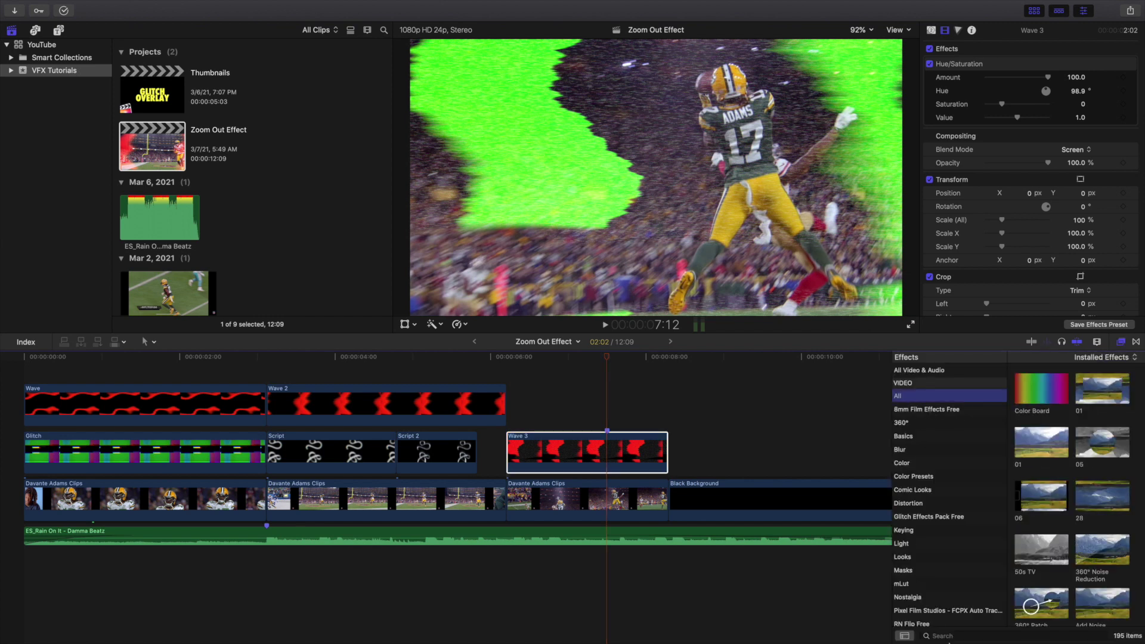
click(956, 636)
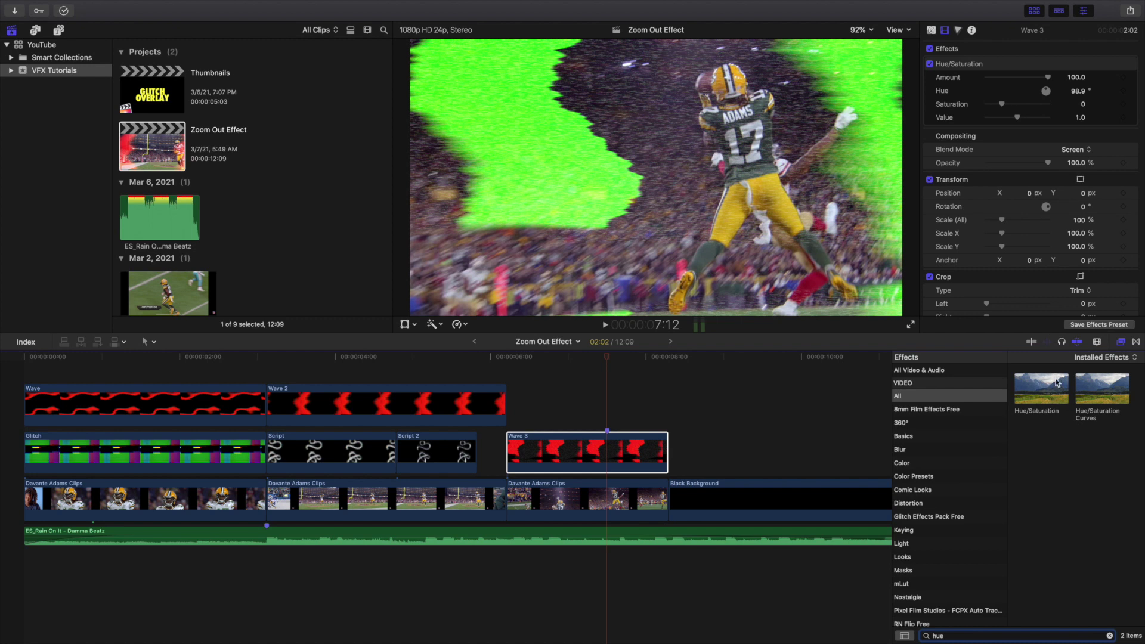
click(1122, 342)
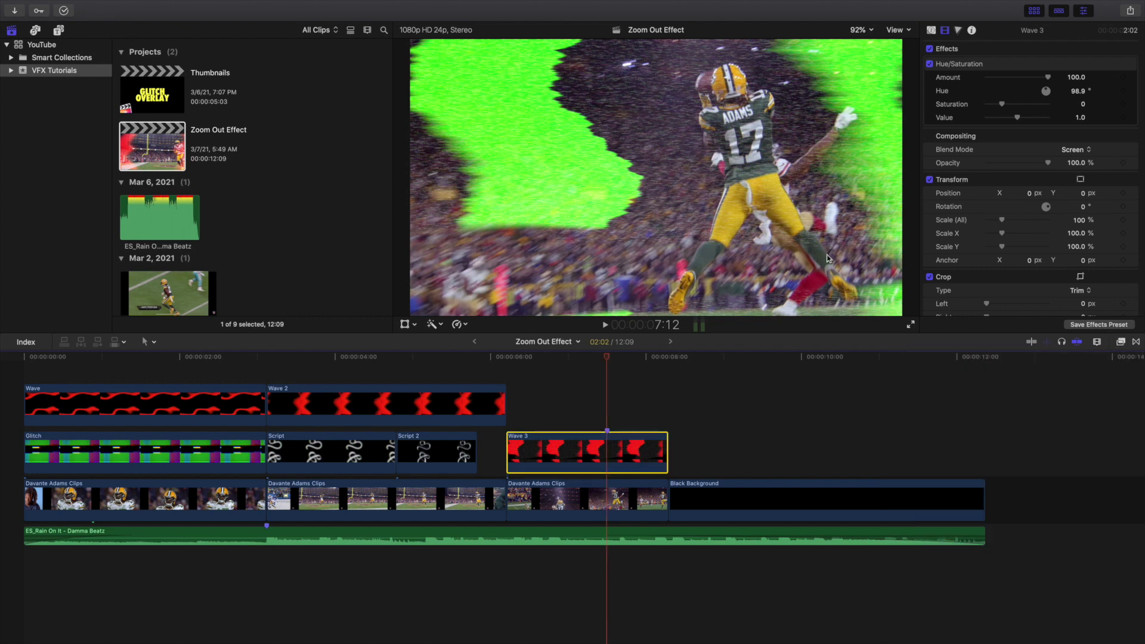
click(929, 64)
click(929, 64)
click(929, 64)
click(929, 64)
click(930, 63)
click(930, 63)
mouse_move(1077, 90)
mouse_down()
mouse_move(1115, 86)
mouse_move(1080, 90)
mouse_up()
click(1077, 91)
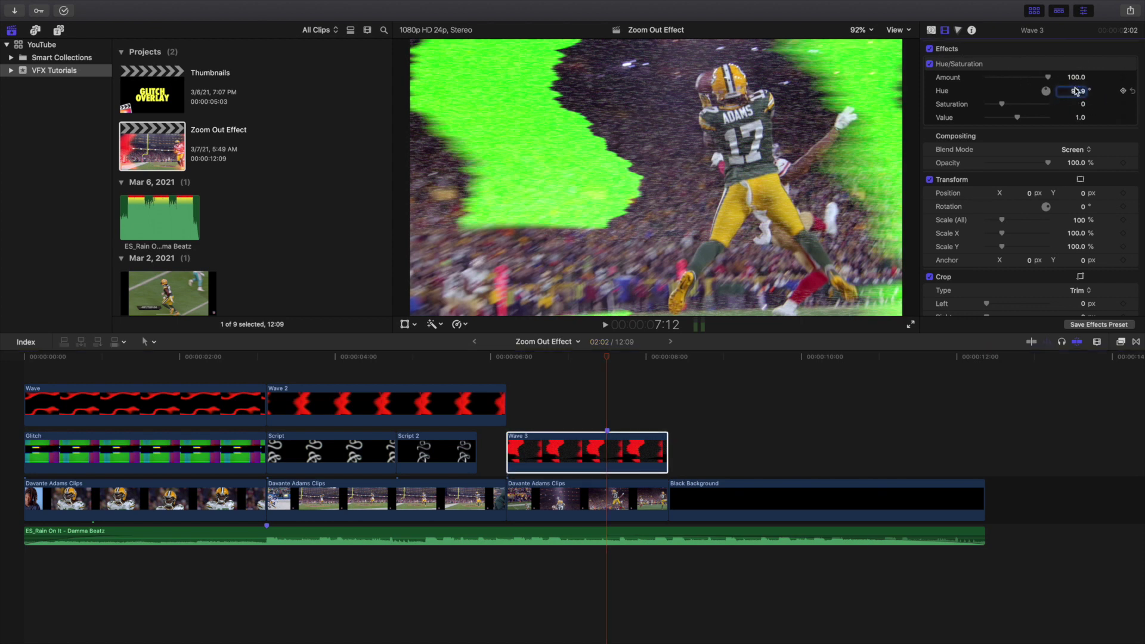
drag(1048, 90, 1035, 51)
key(super+z)
click(607, 391)
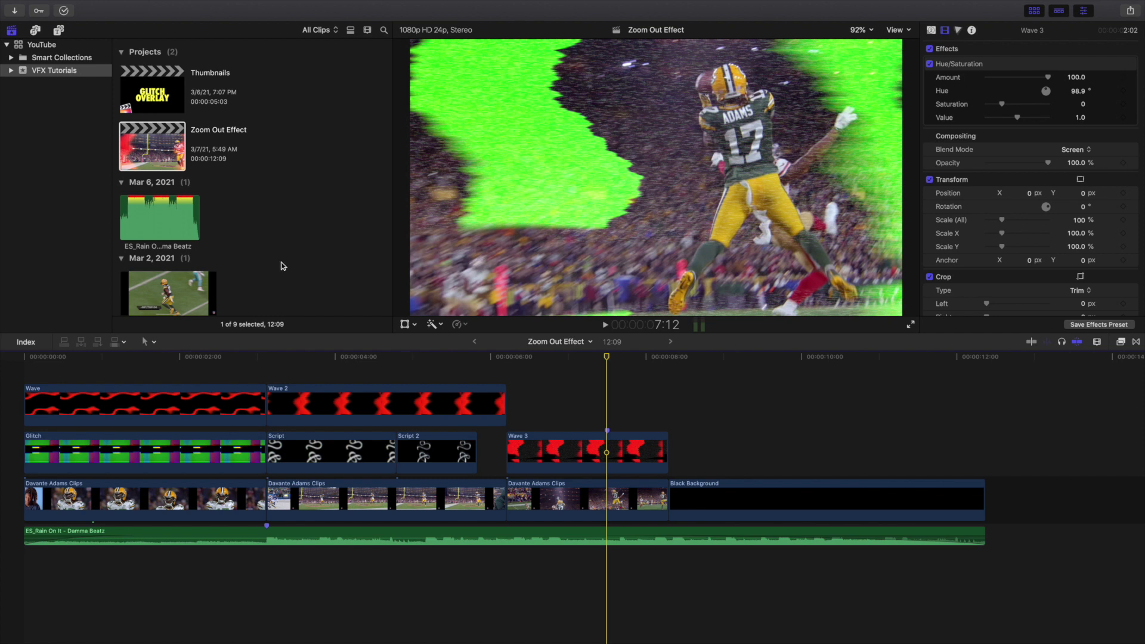
key(Home)
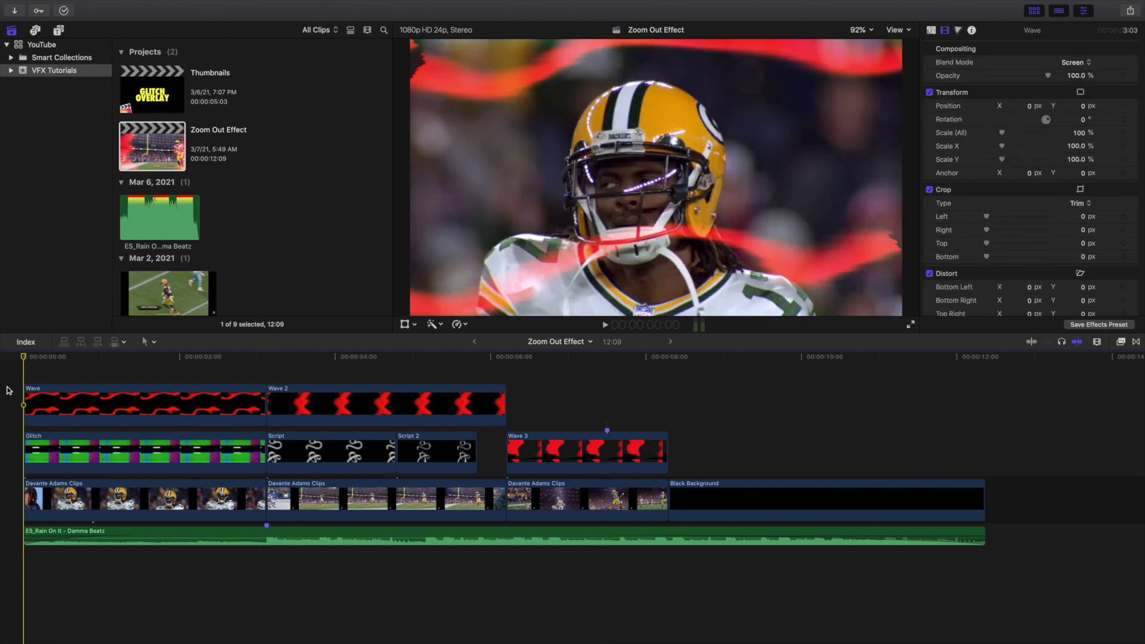
key(space)
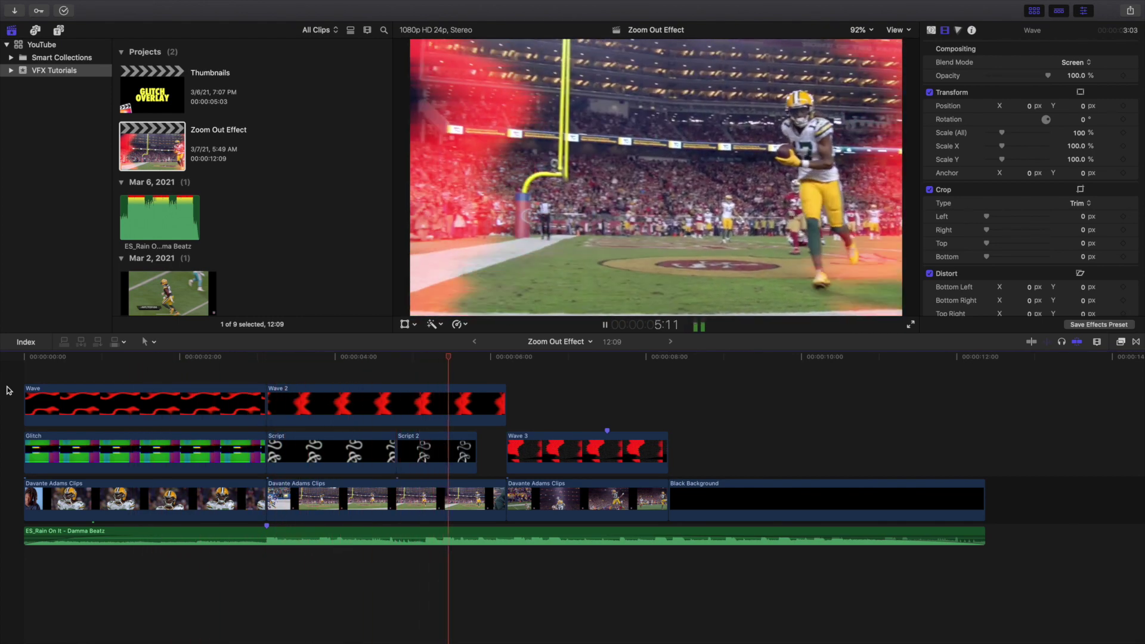
key(space)
key(Home)
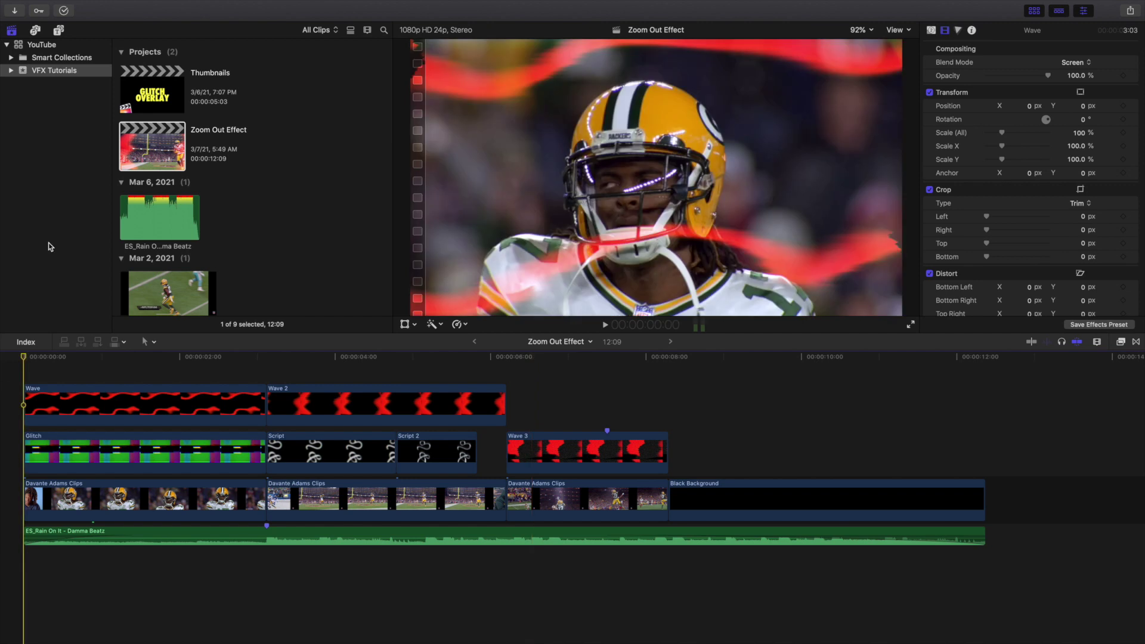
click(59, 30)
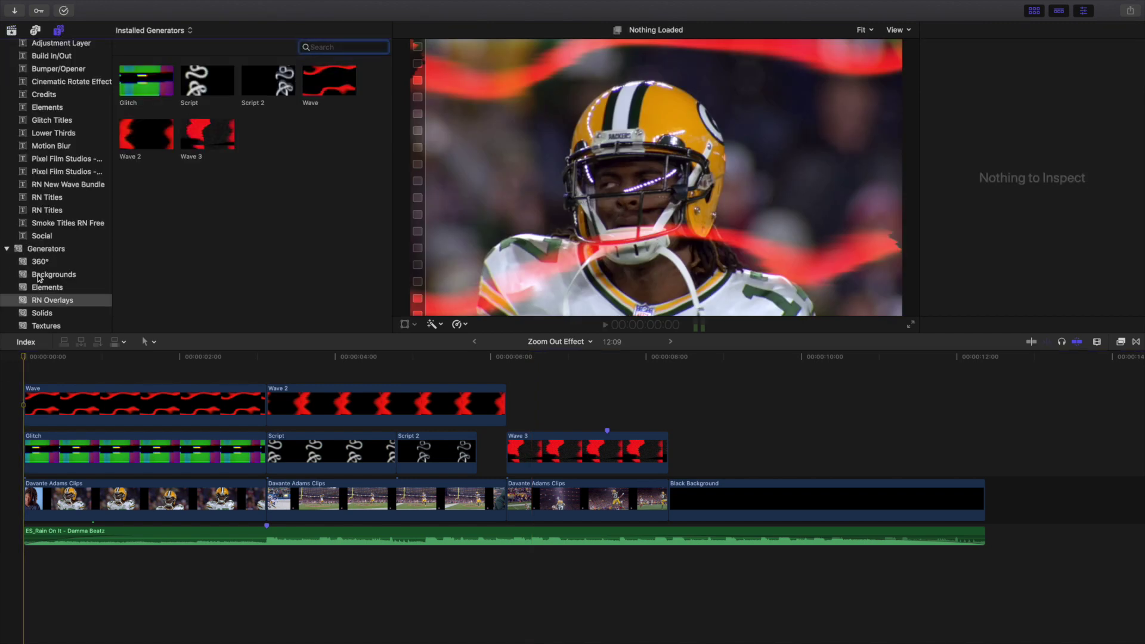
click(11, 33)
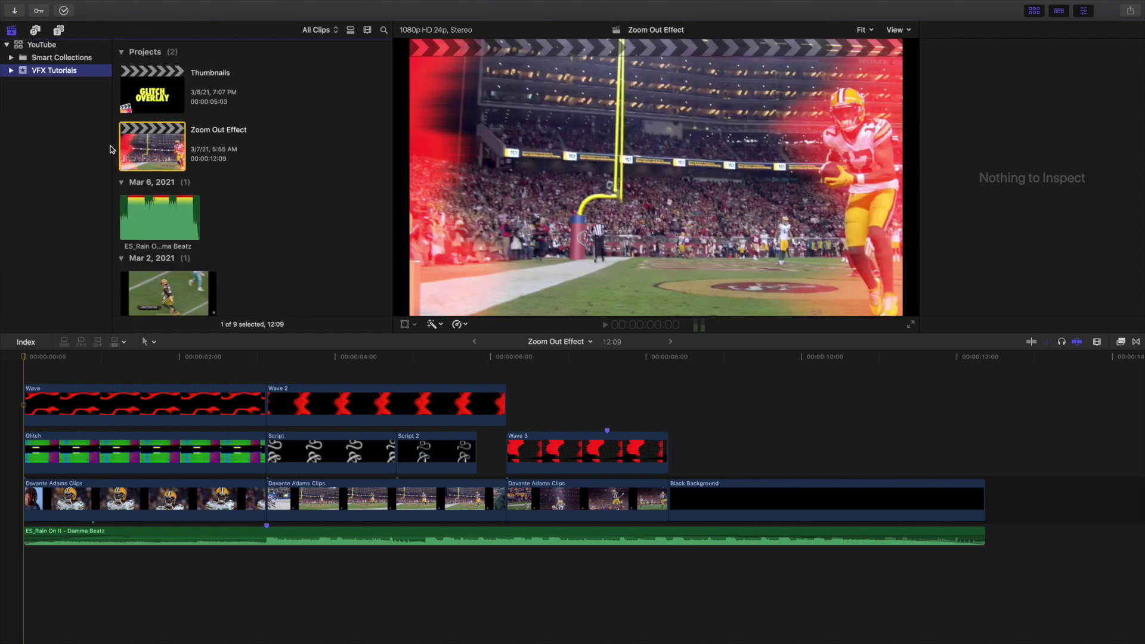
key(space)
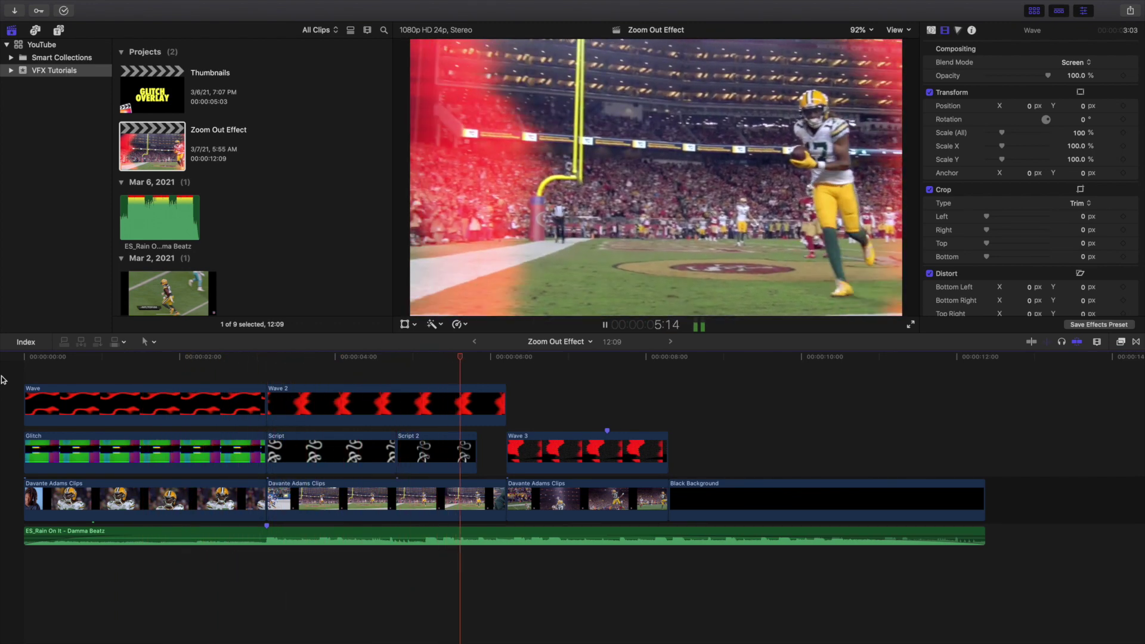
key(space)
key(Home)
key(space)
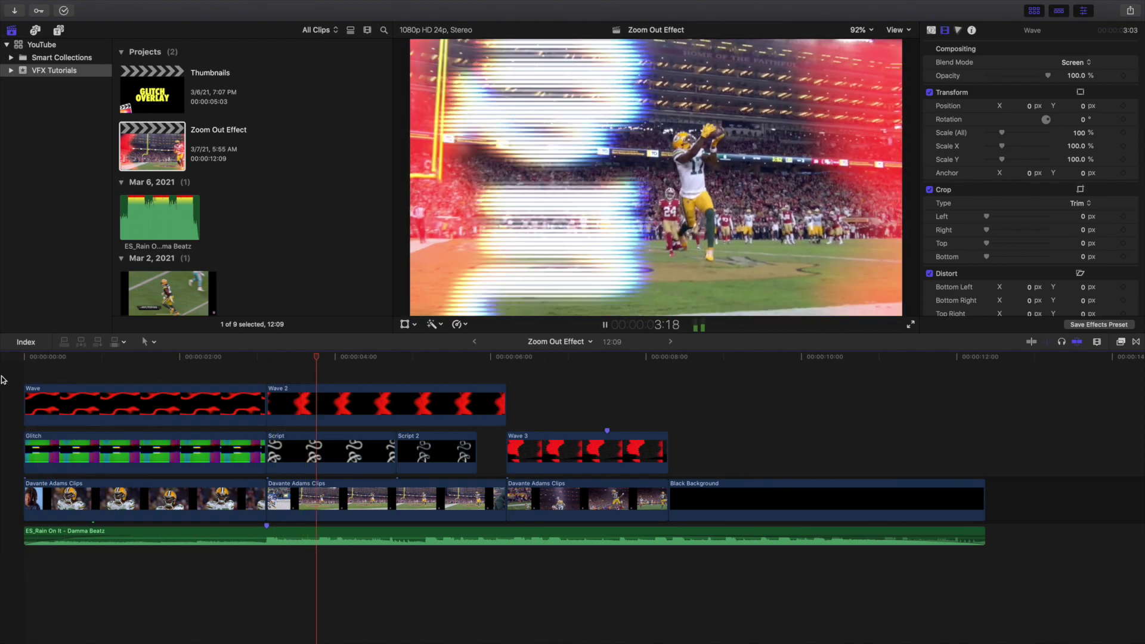
key(space)
key(Home)
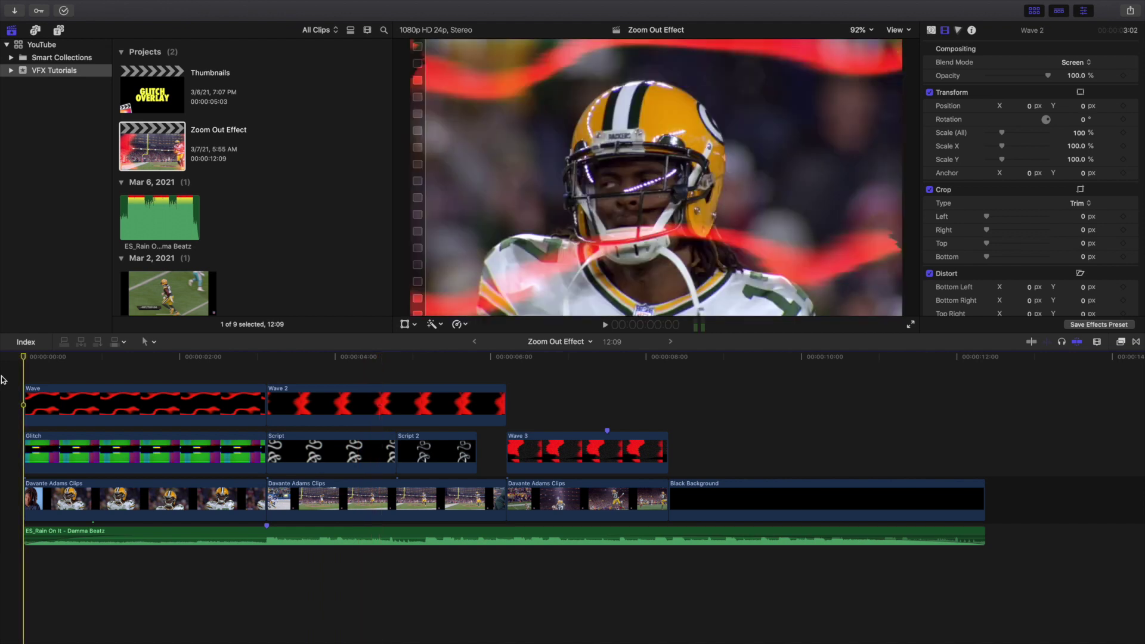